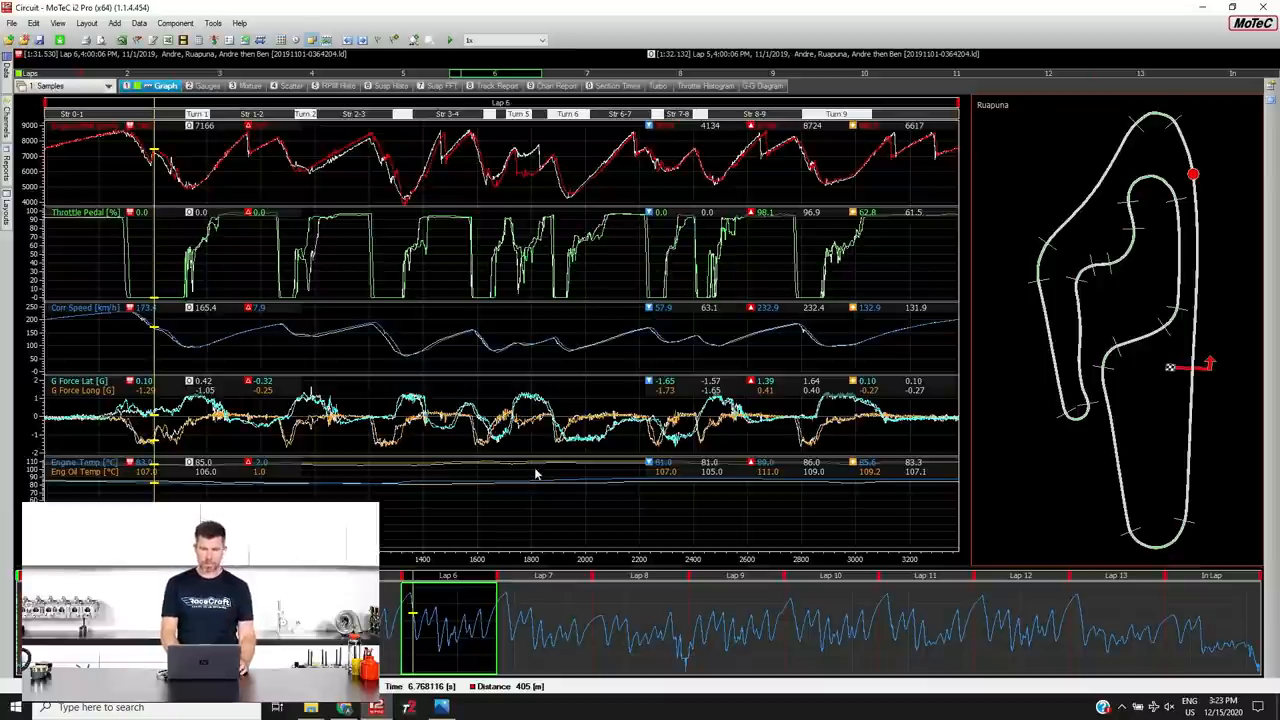
Zoom the graphs out from Lap 6 until all laps from Lap 2 to the In Lap are shown
mouse_move(571, 77)
mouse_down()
mouse_move(540, 62)
mouse_move(440, 60)
mouse_move(575, 72)
mouse_up()
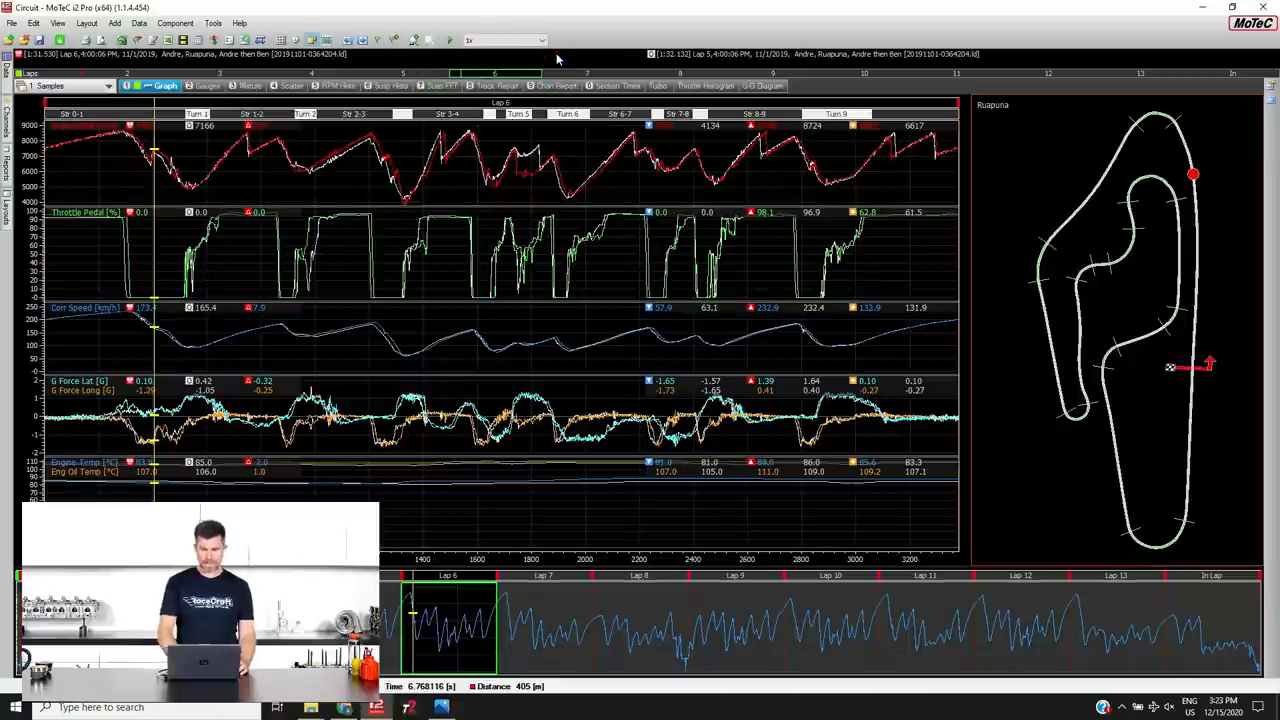
key(Down)
key(Down)
key(Down)
key(Down)
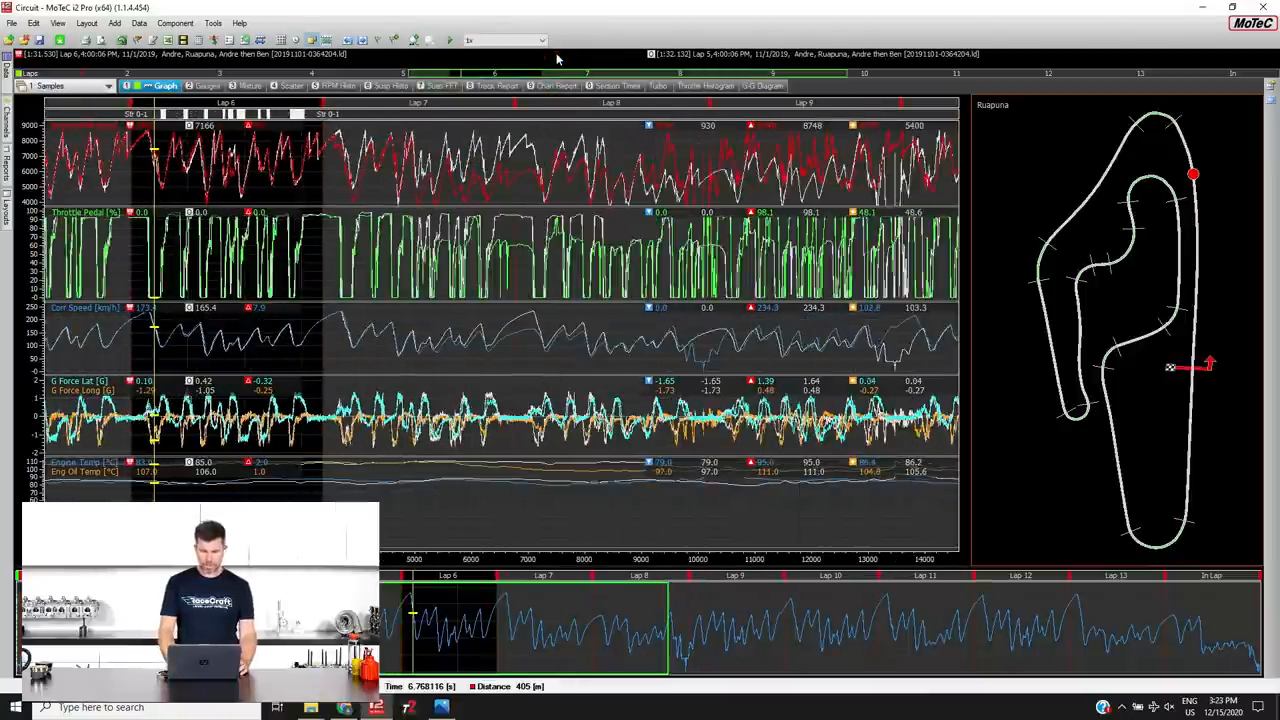
key(Down)
key(Down)
key(Down)
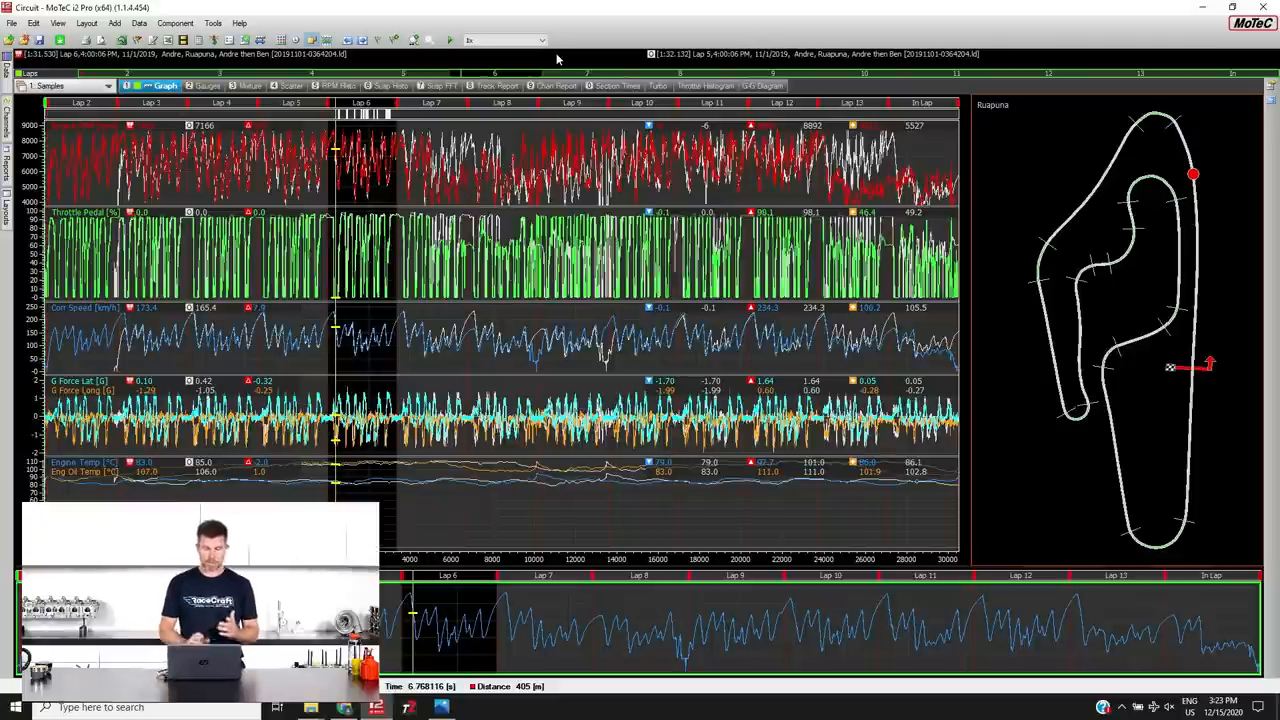
Untick Lap 5's overlay in the Data list so only the main lap's traces remain
click(6, 72)
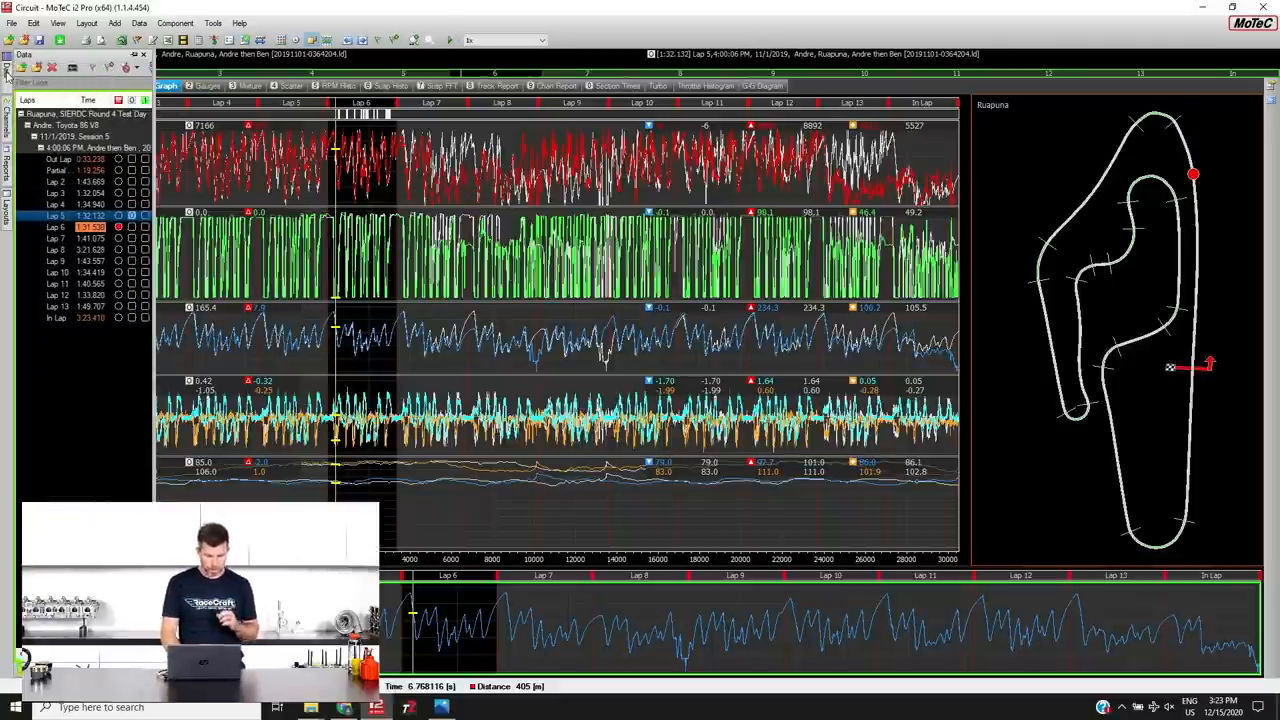
click(132, 227)
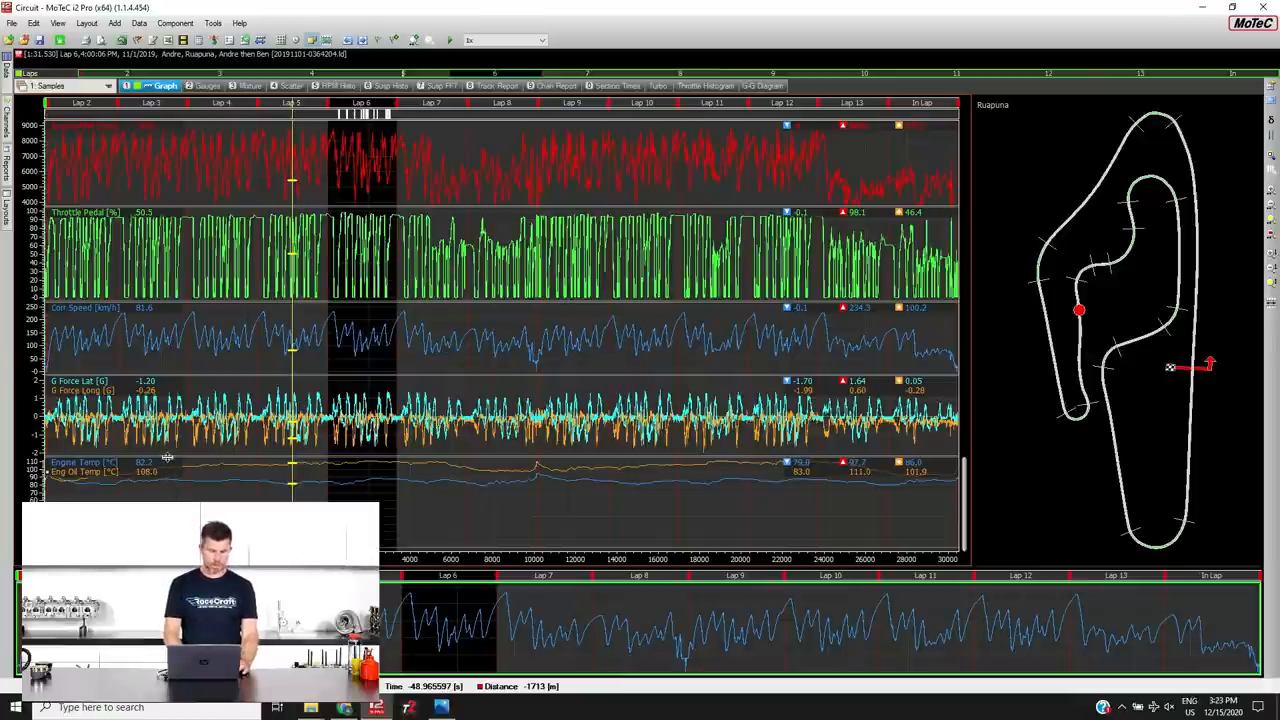
mouse_move(170, 458)
mouse_down()
mouse_move(100, 443)
mouse_move(172, 450)
mouse_up()
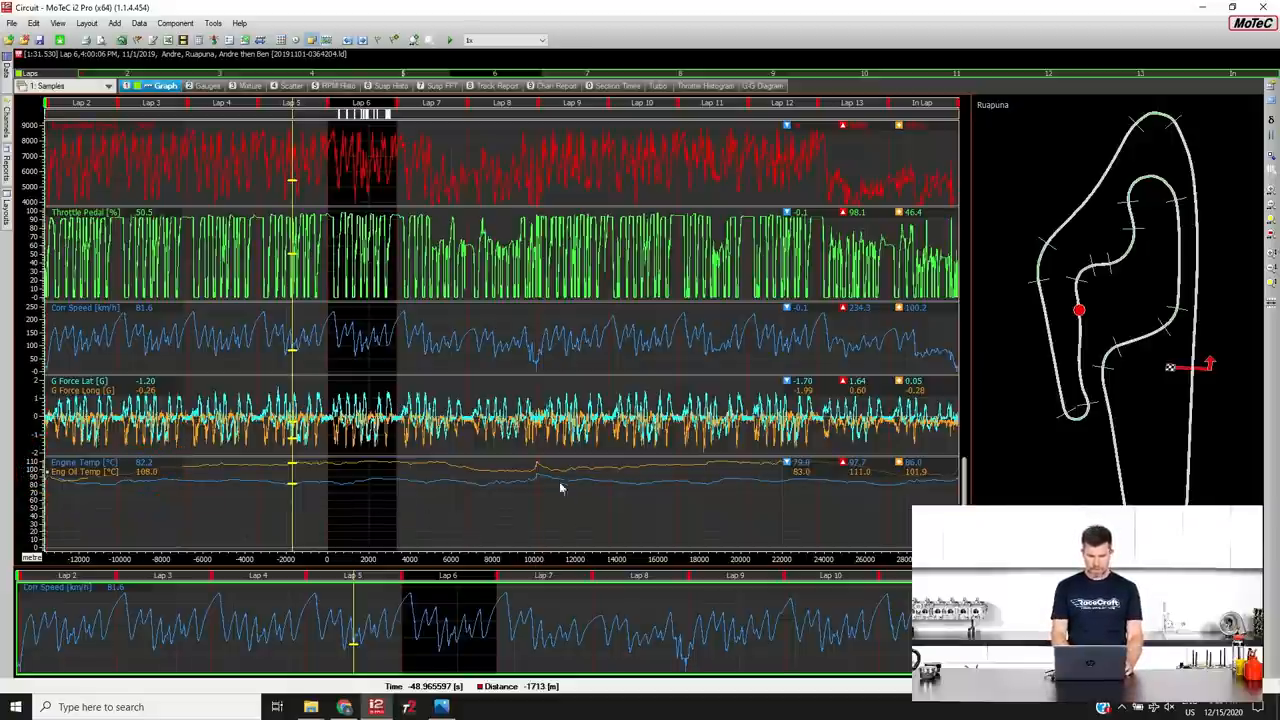
Switch to the Chan Report worksheet listing per-lap channel minimums and maximums
mouse_move(560, 478)
mouse_down()
mouse_move(522, 450)
mouse_move(562, 480)
mouse_up()
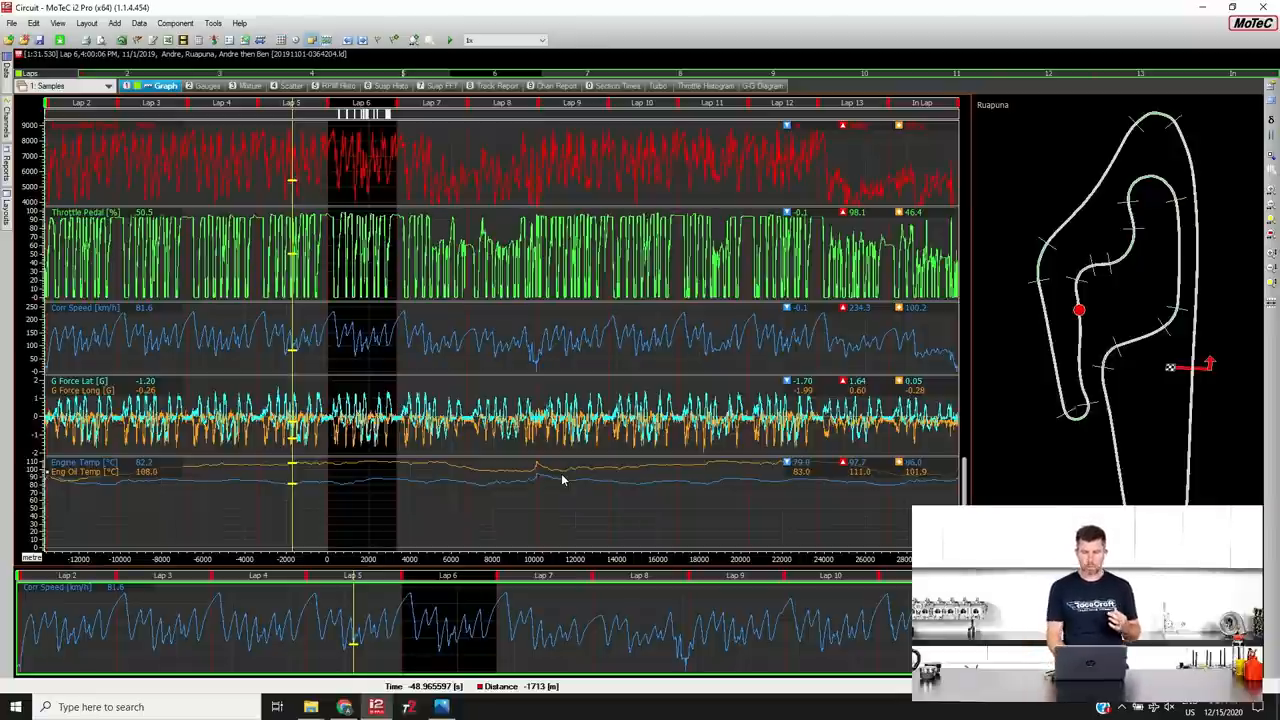
click(565, 88)
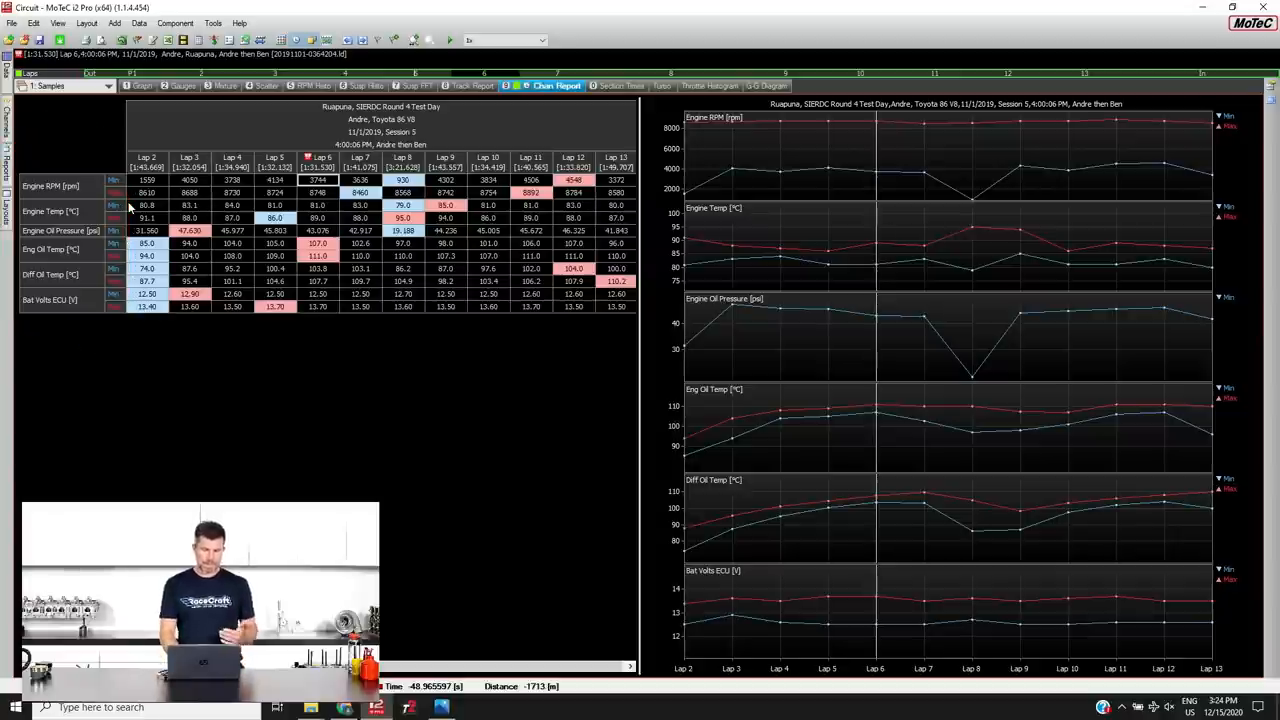
Review Lap 10 RPM, Engine Temp minimum and Lap 8 values, then return to the Graph worksheet
click(490, 181)
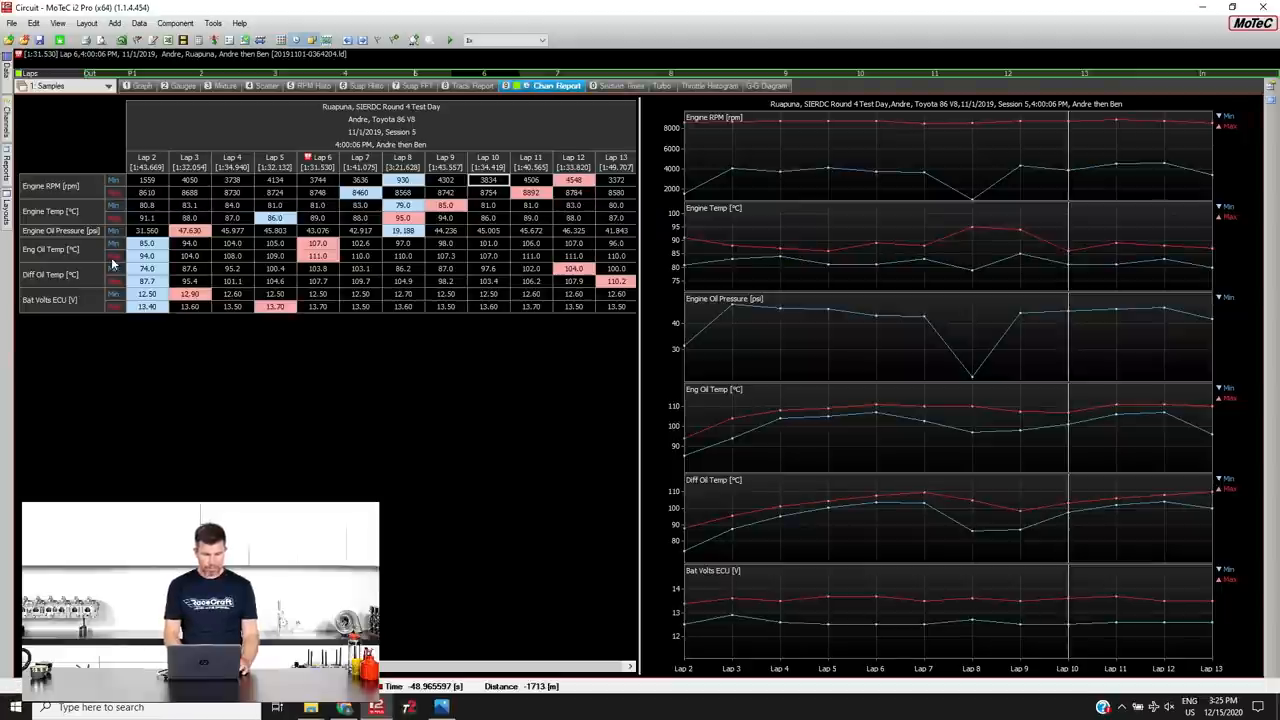
mouse_move(90, 221)
mouse_down()
mouse_move(116, 226)
mouse_move(20, 240)
mouse_move(140, 225)
mouse_move(130, 212)
mouse_up()
mouse_move(450, 212)
mouse_down()
mouse_move(375, 235)
mouse_move(440, 258)
mouse_move(444, 215)
mouse_up()
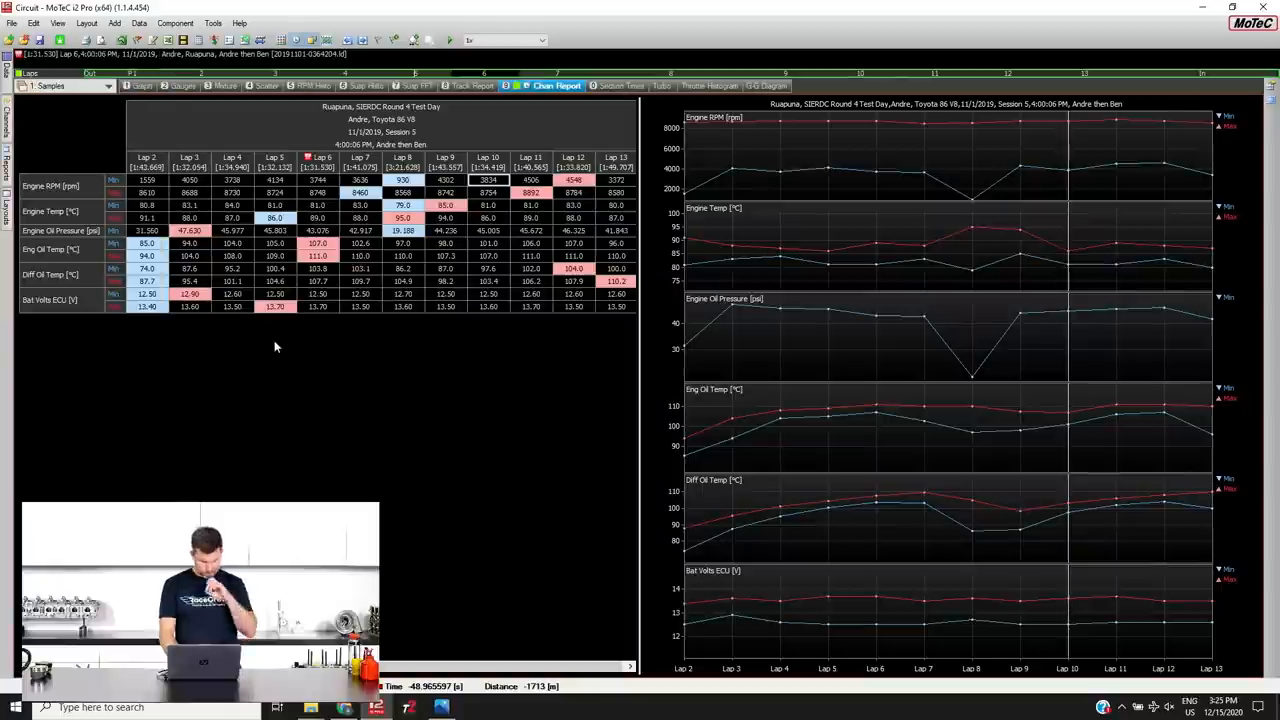
click(150, 86)
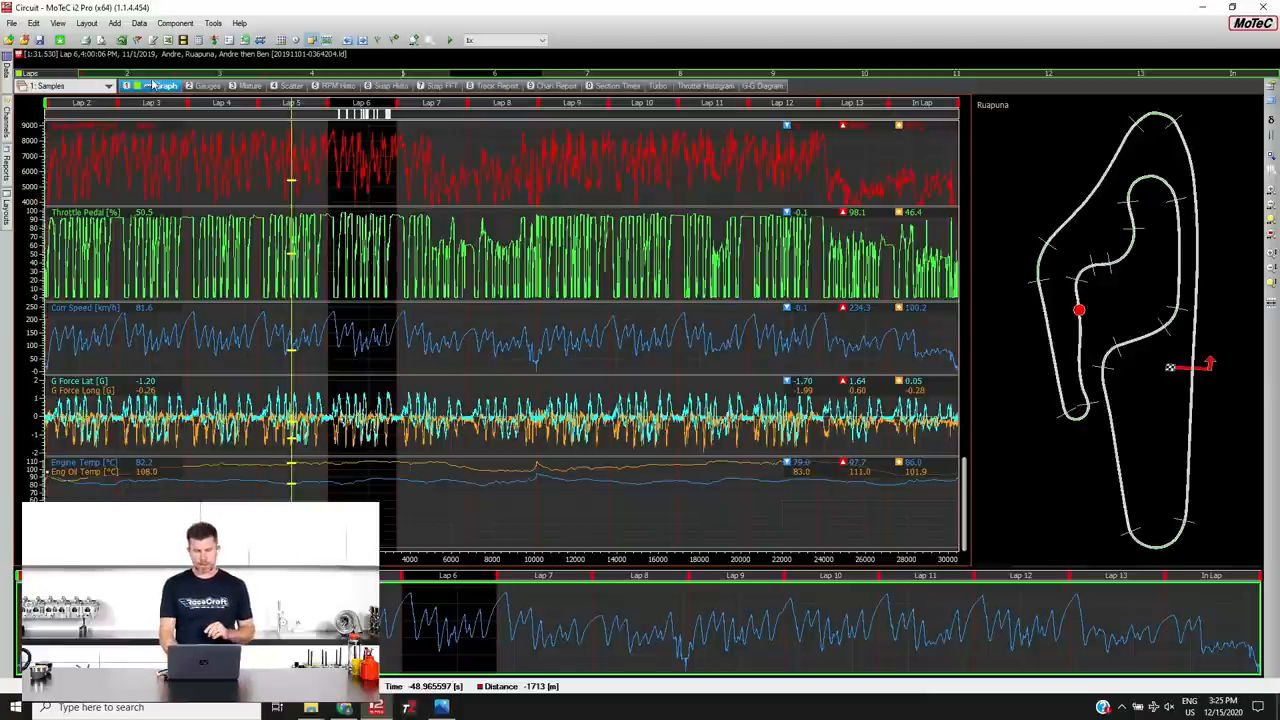
Zoom the graphs to Lap 6 only via the lap bar and highlight the distance x-axis
double_click(493, 77)
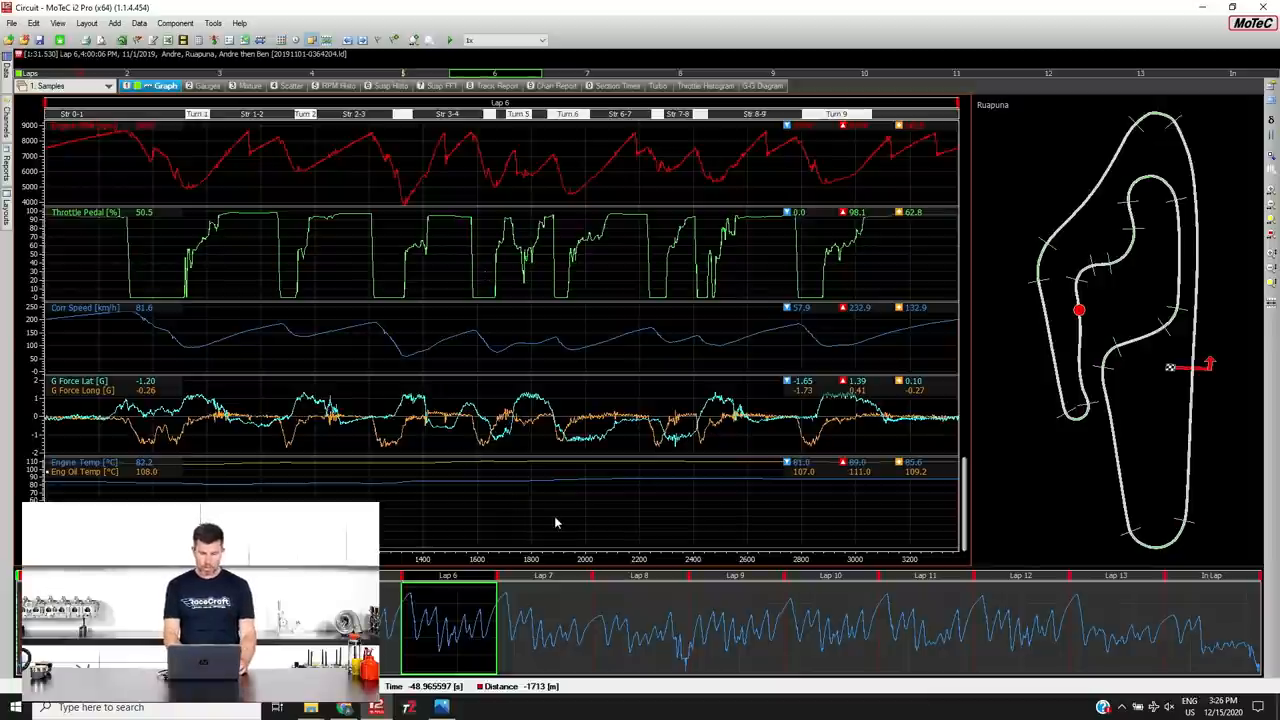
drag(657, 540, 665, 533)
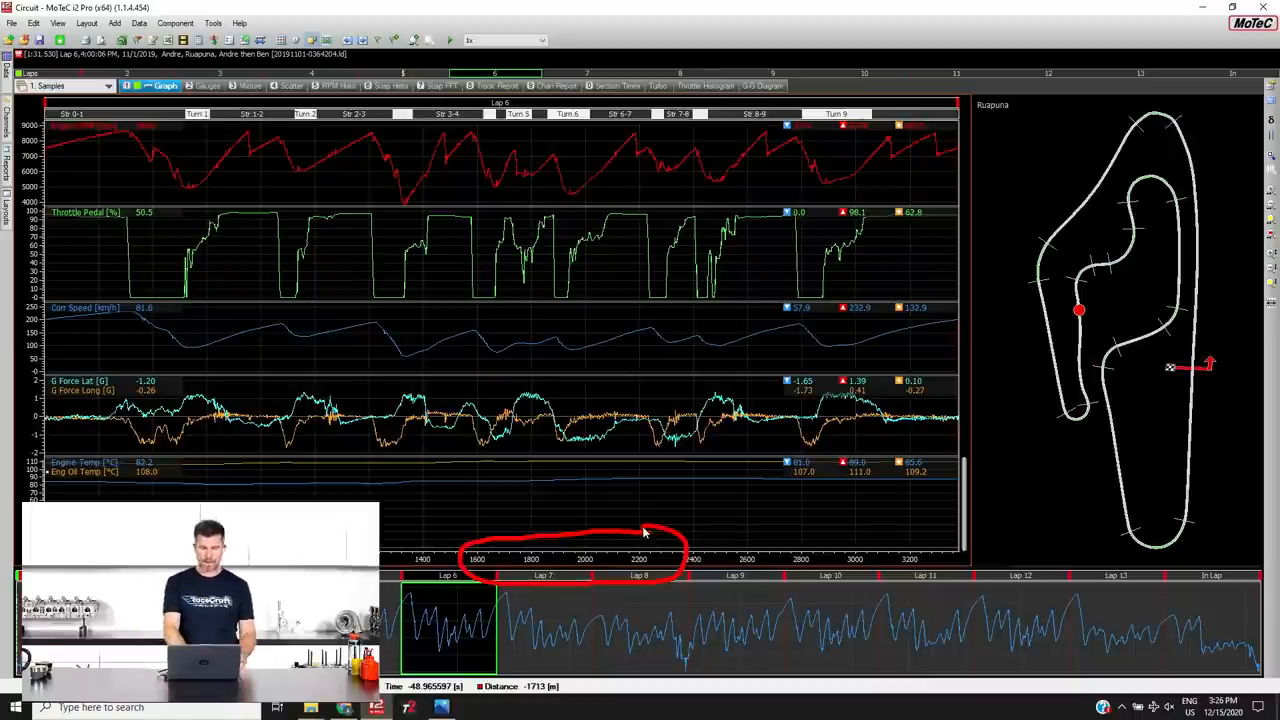
key(e)
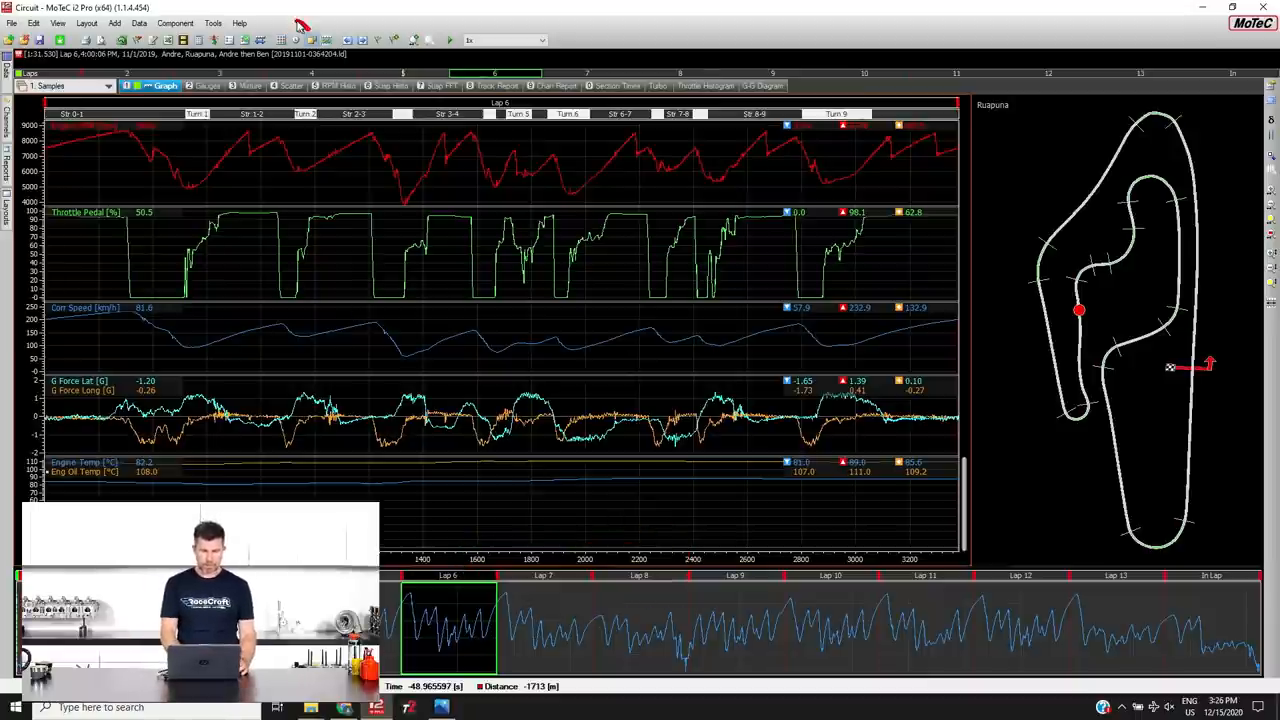
drag(292, 20, 292, 22)
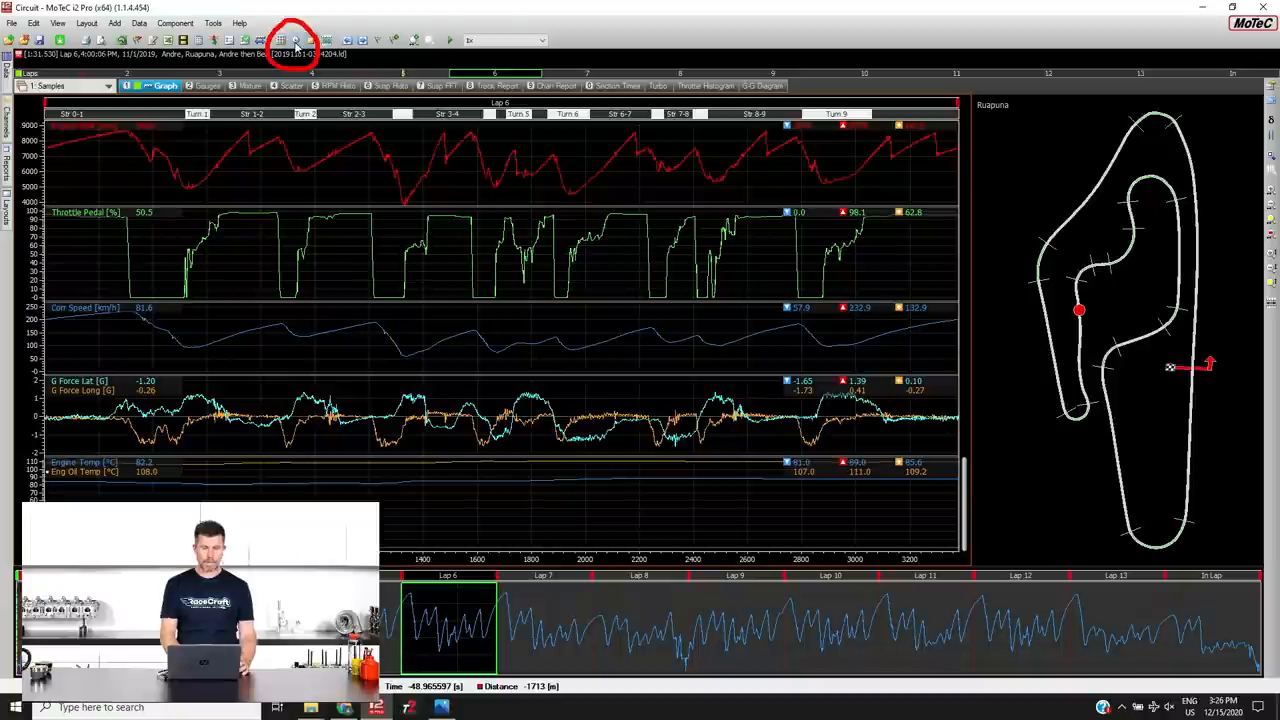
click(296, 42)
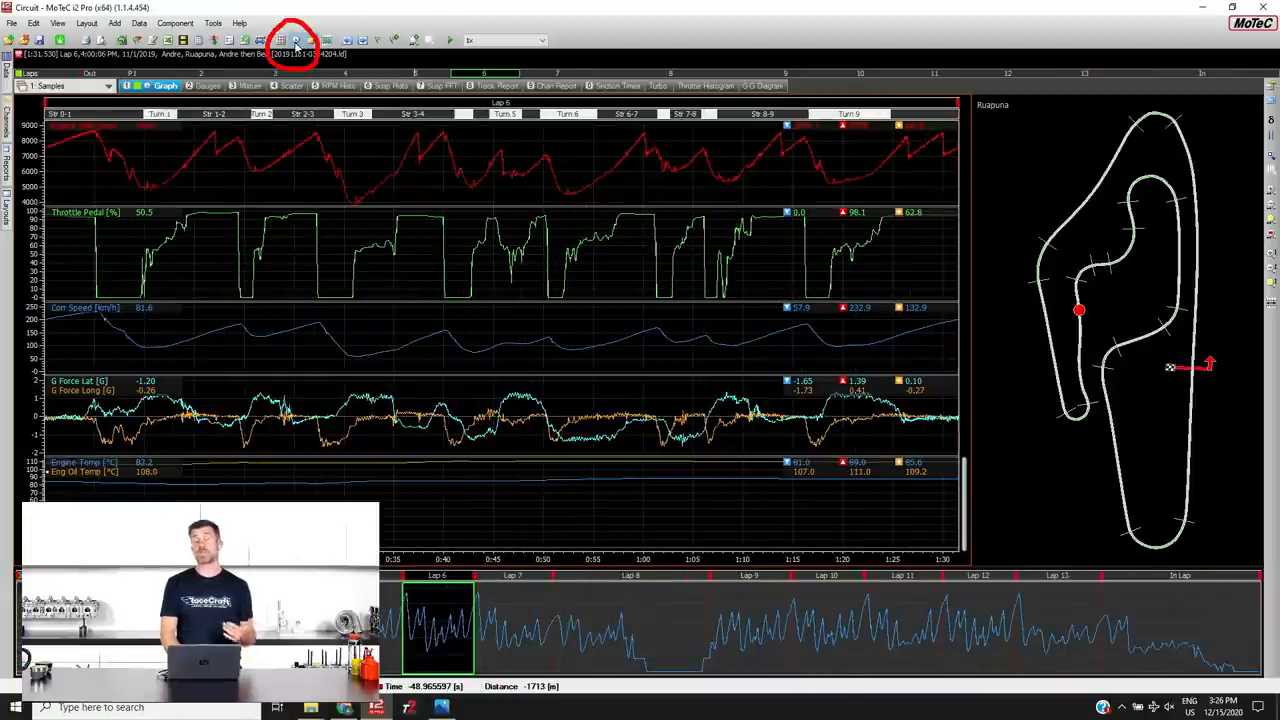
click(296, 42)
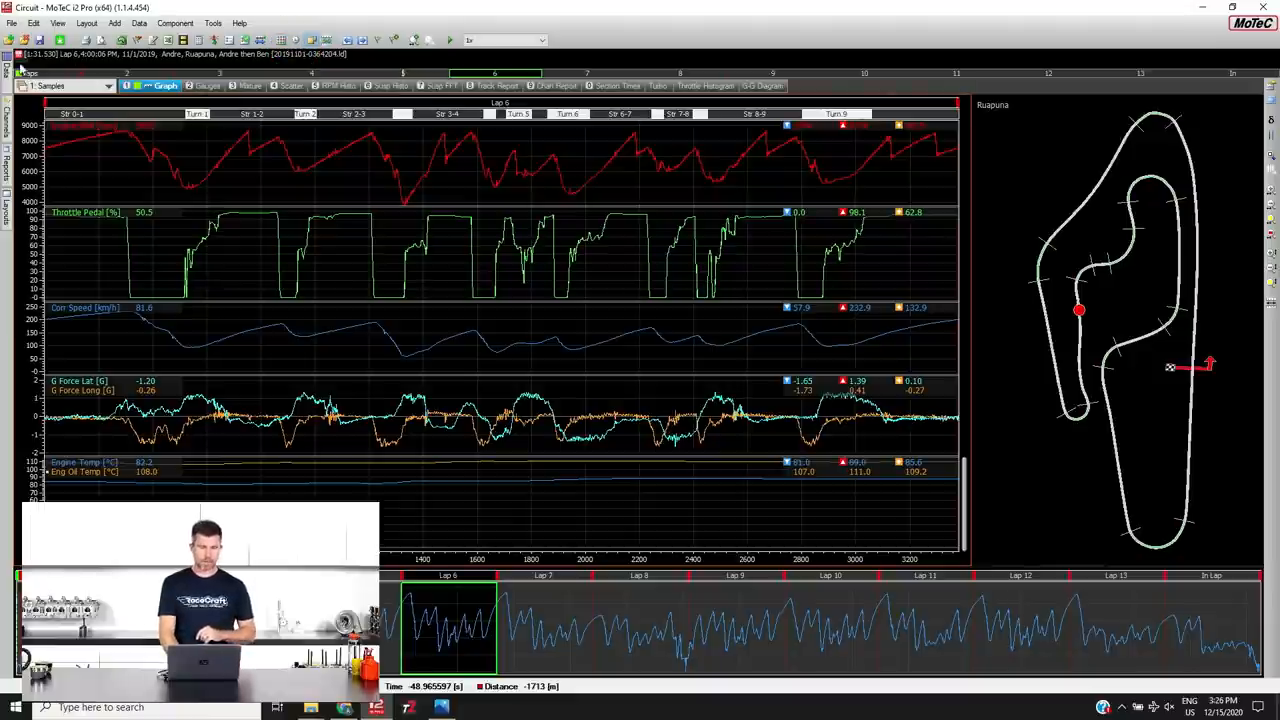
Tick Lap 5's overlay in the Data list and place the cursor around 1200 m
click(8, 68)
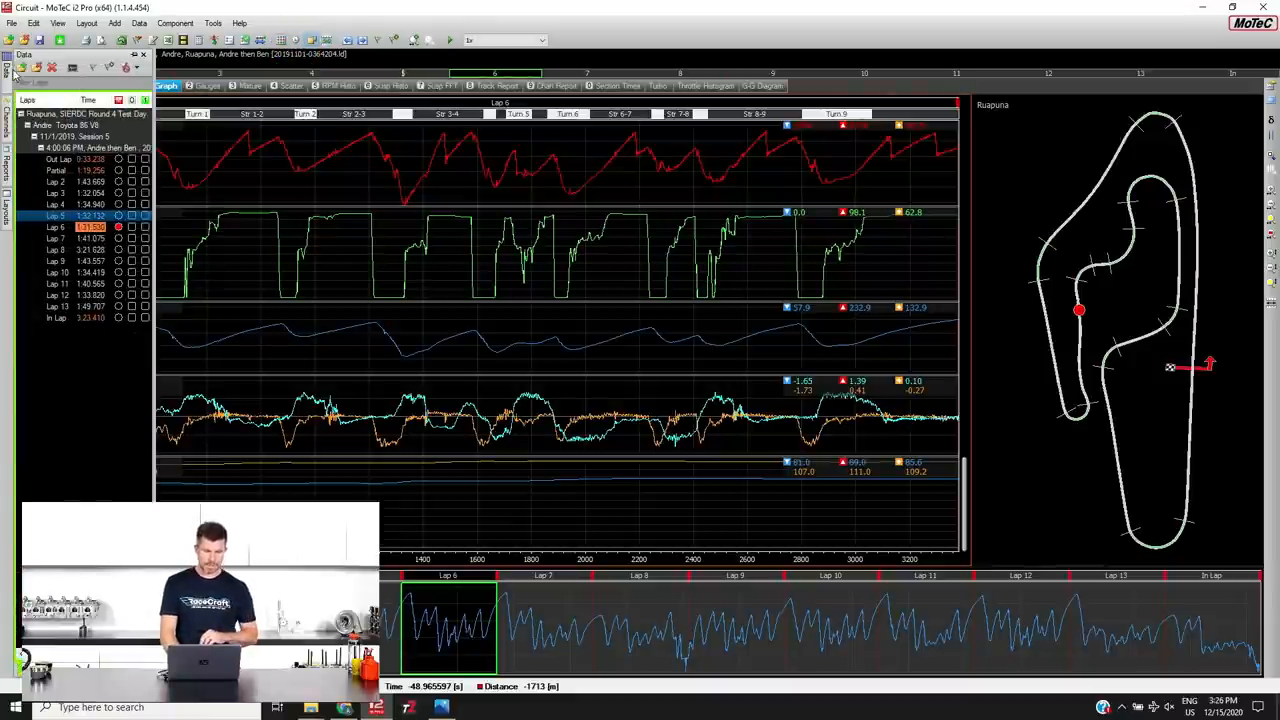
click(133, 221)
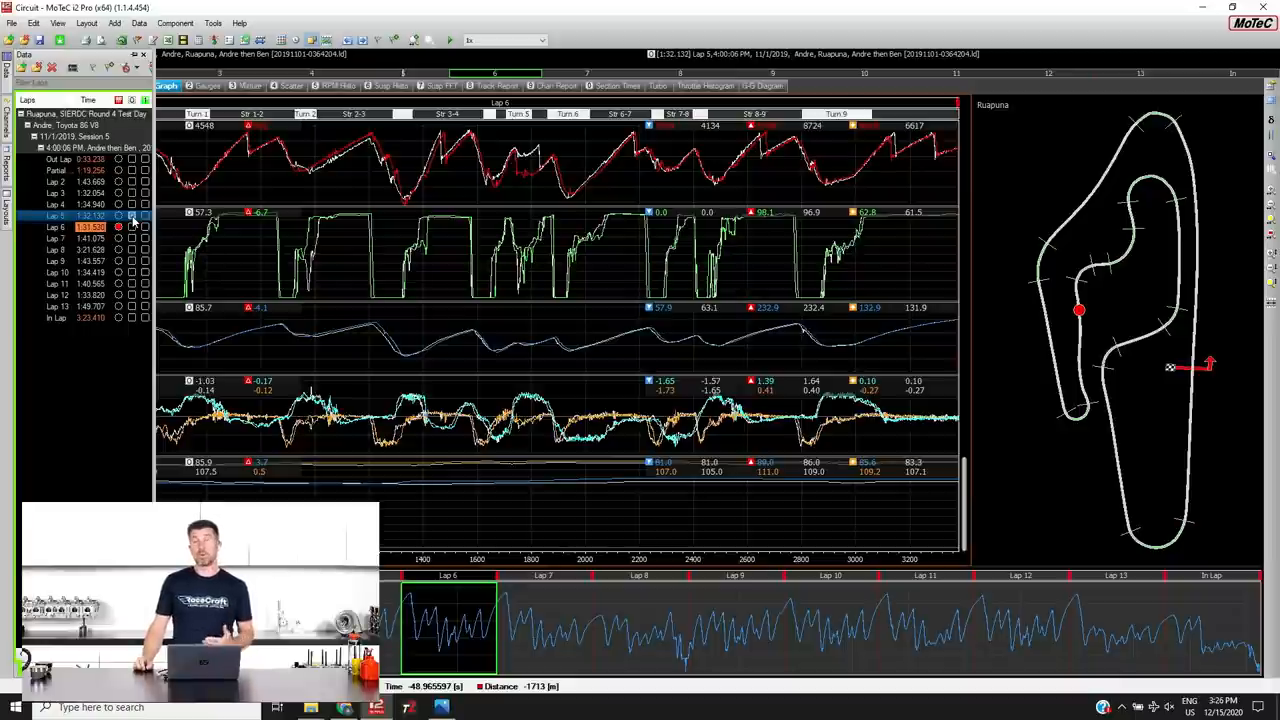
click(368, 297)
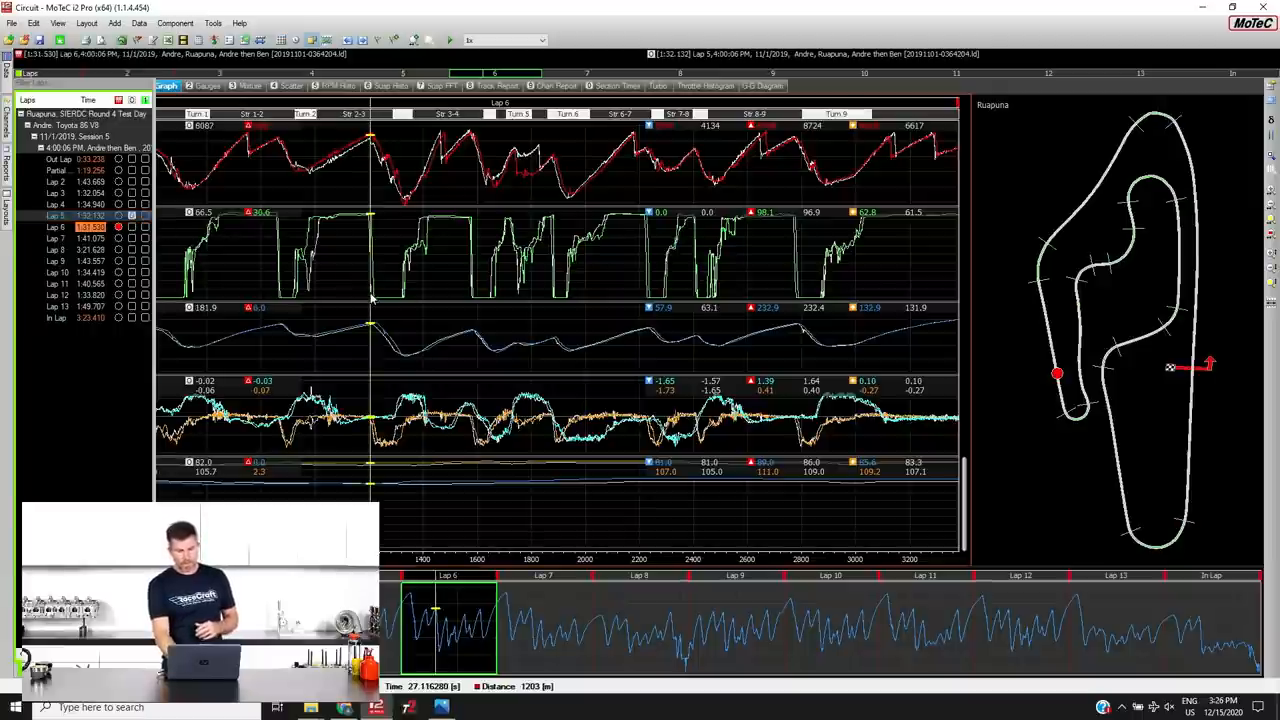
View the overlaid laps against time with the cursor near Turn 9, then revert to distance
click(296, 41)
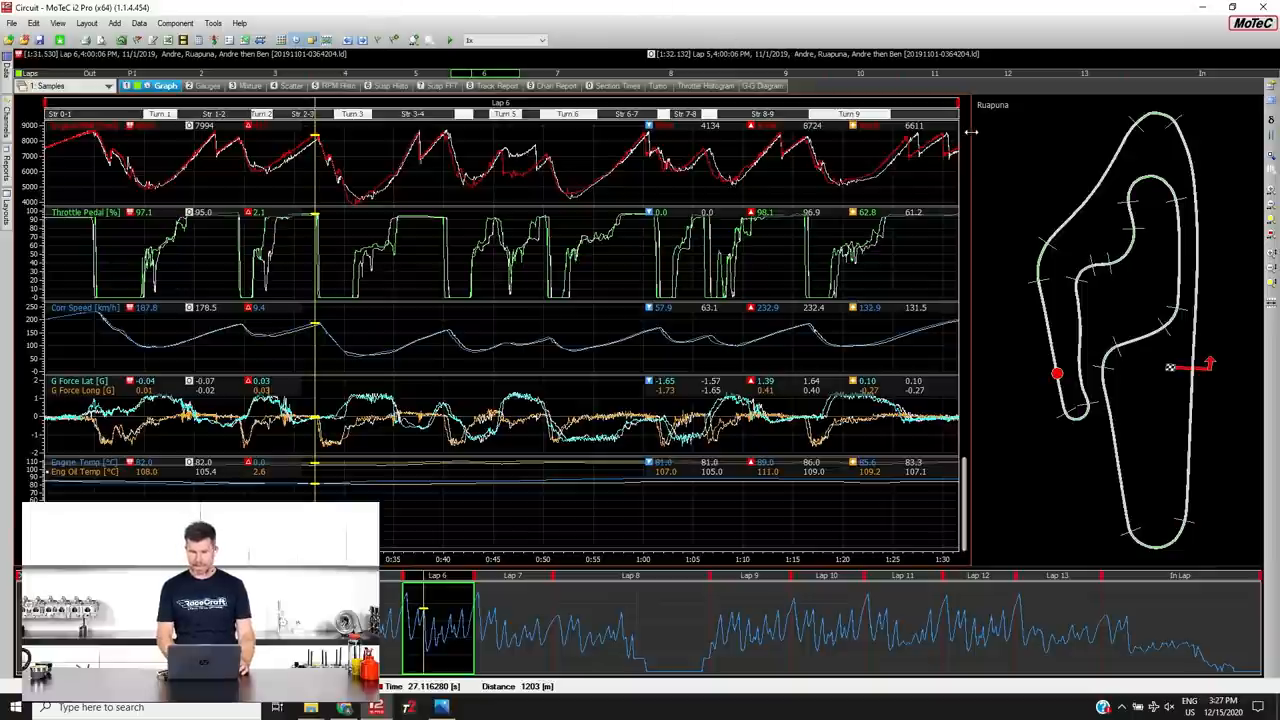
drag(970, 132, 975, 125)
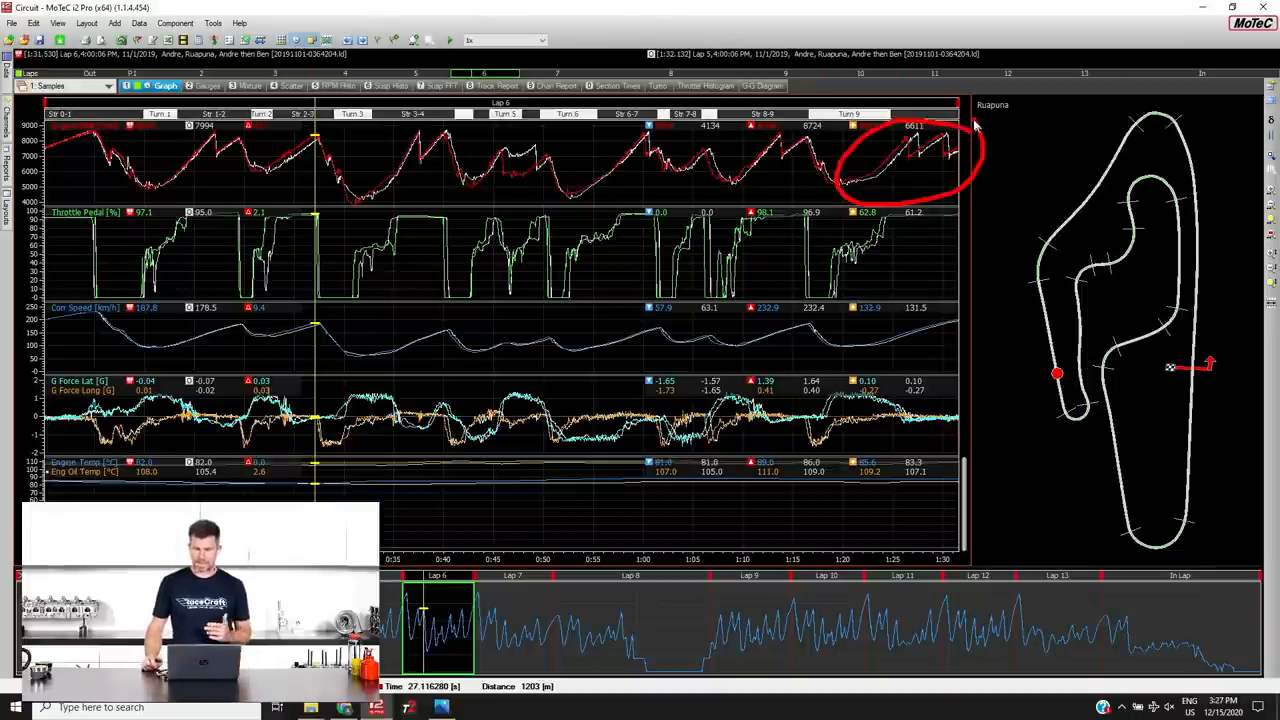
click(850, 182)
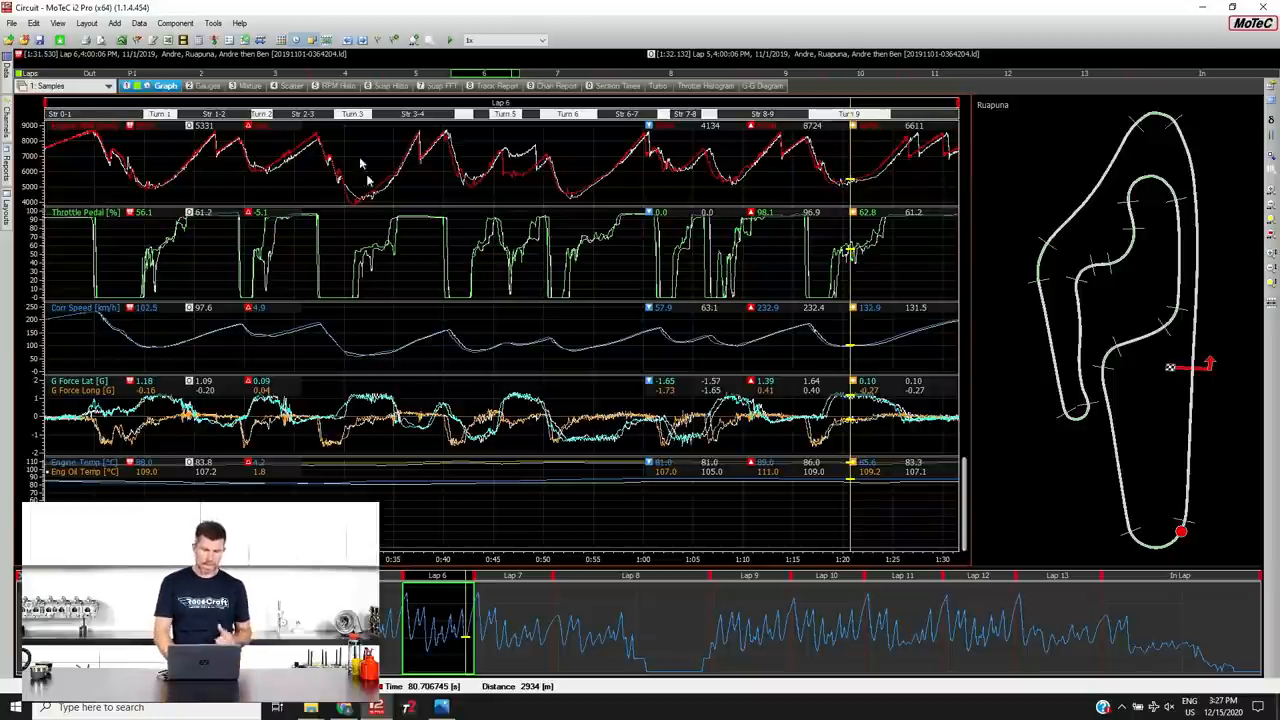
click(300, 42)
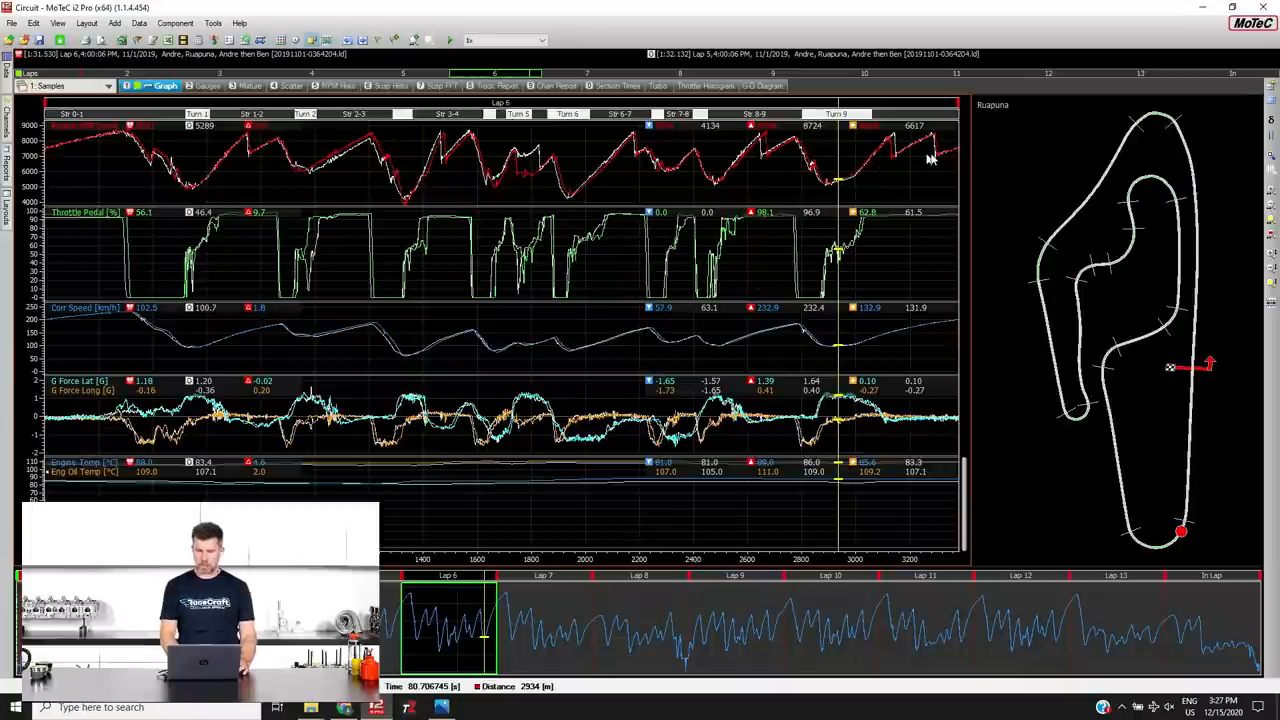
Highlight the end of the RPM trace before moving to the G-G Diagram worksheet
drag(960, 120, 975, 128)
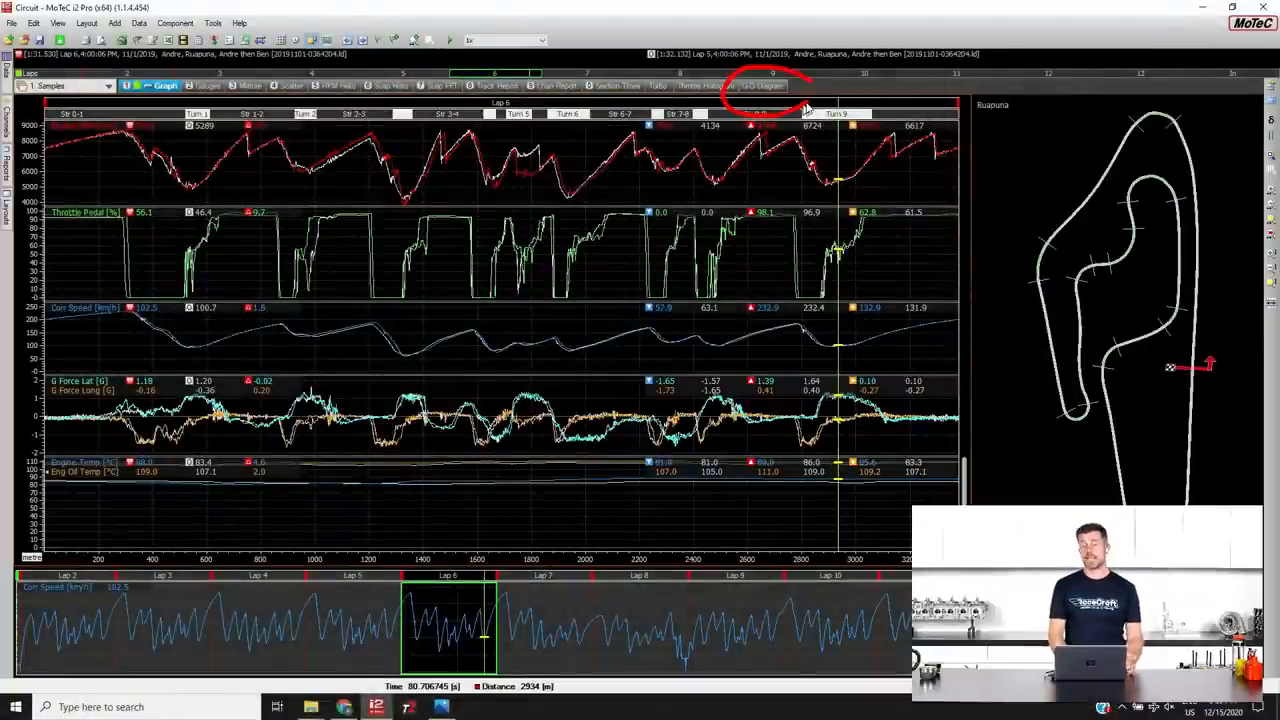
click(772, 88)
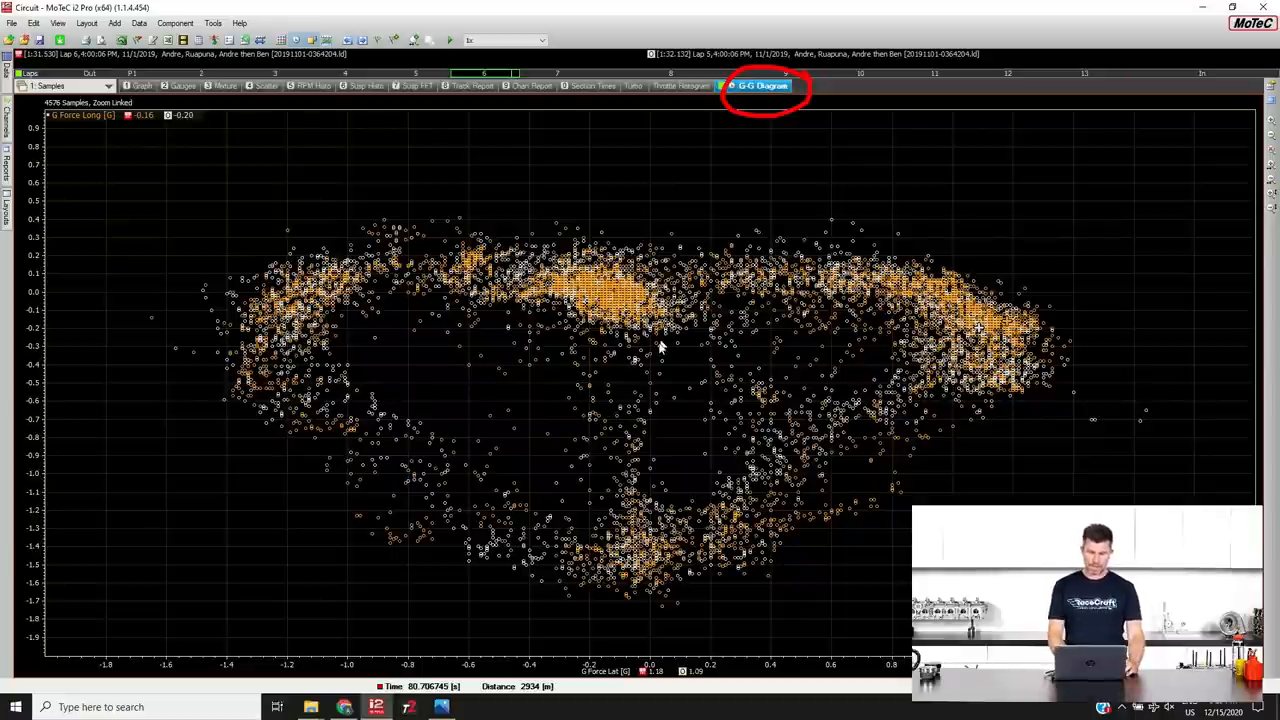
drag(643, 326, 648, 558)
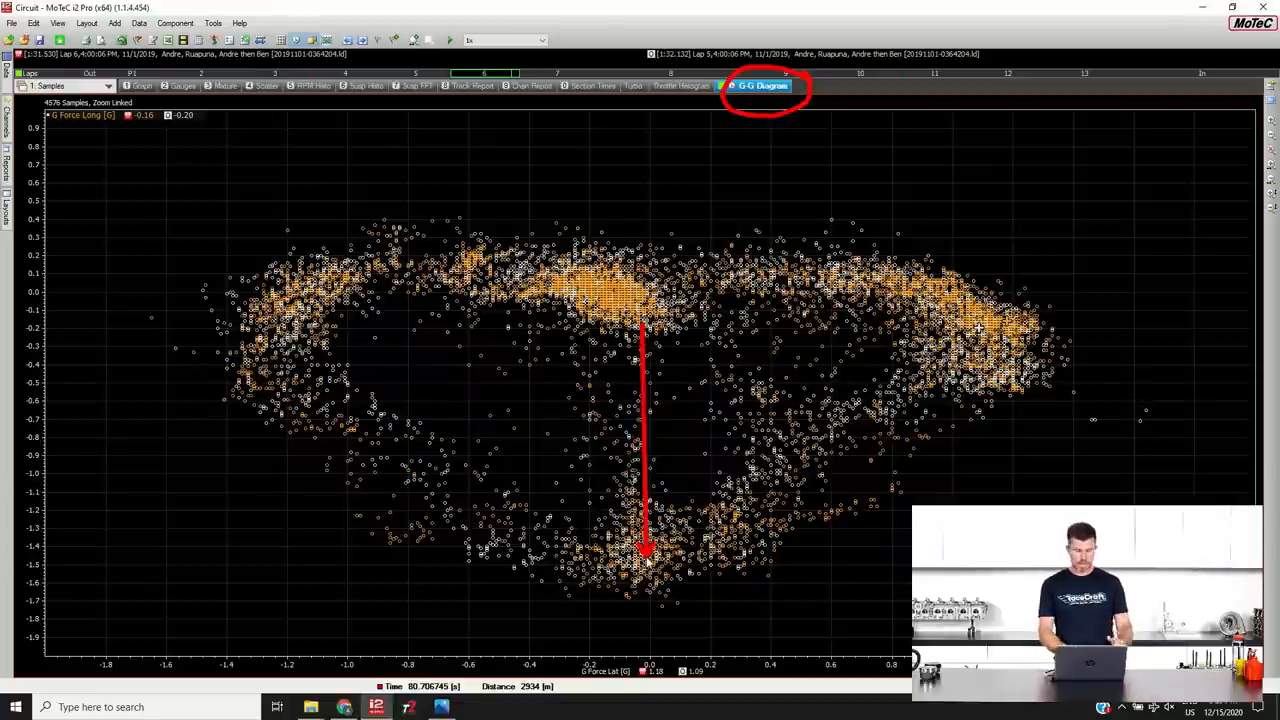
key(Escape)
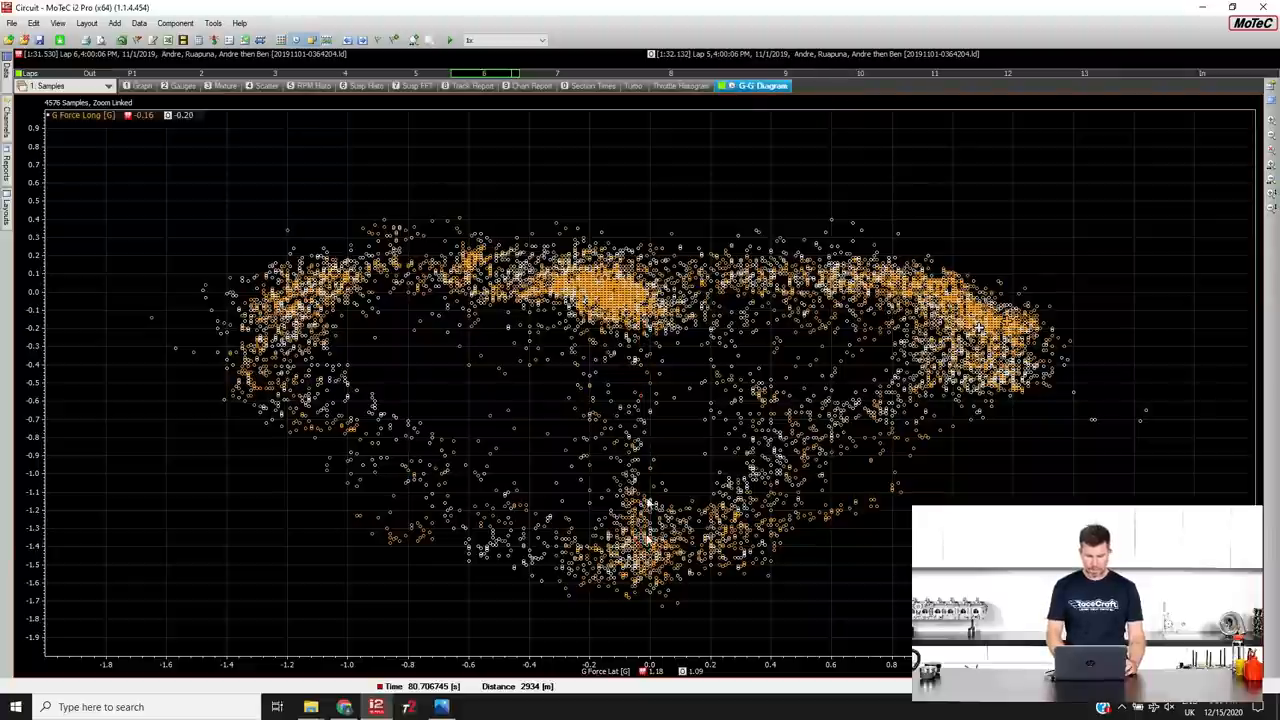
drag(640, 302, 641, 215)
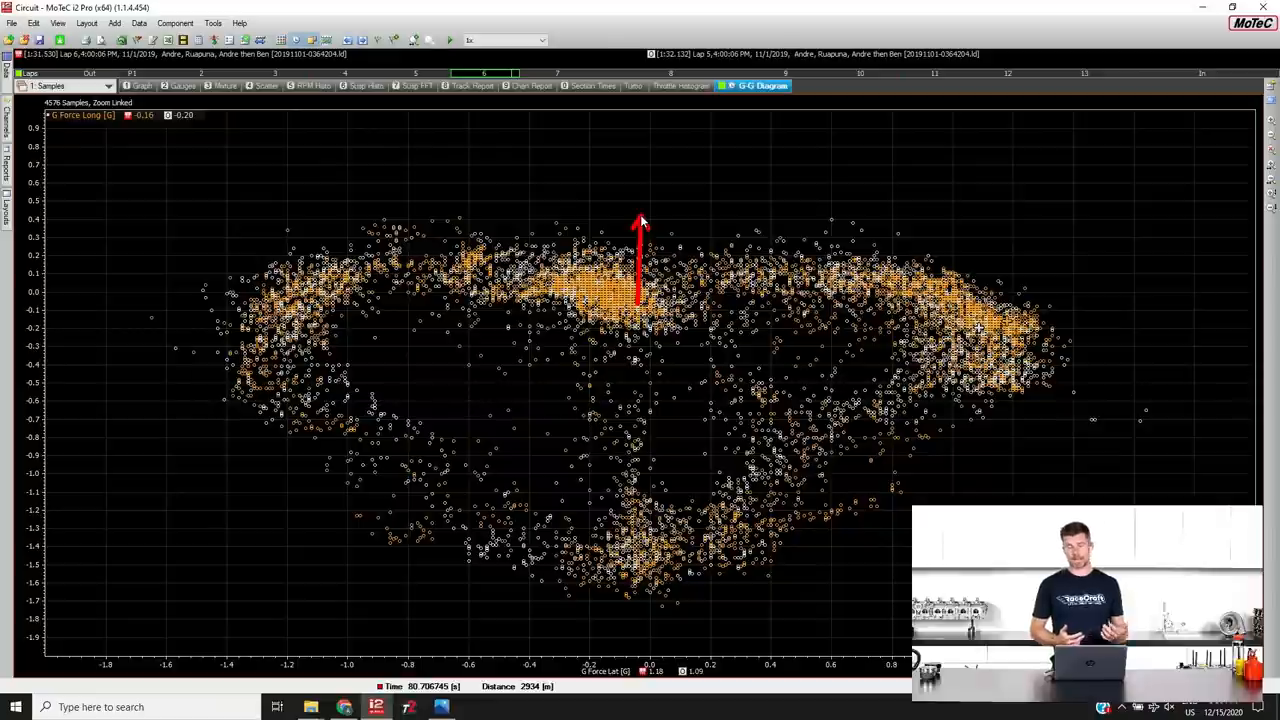
key(Escape)
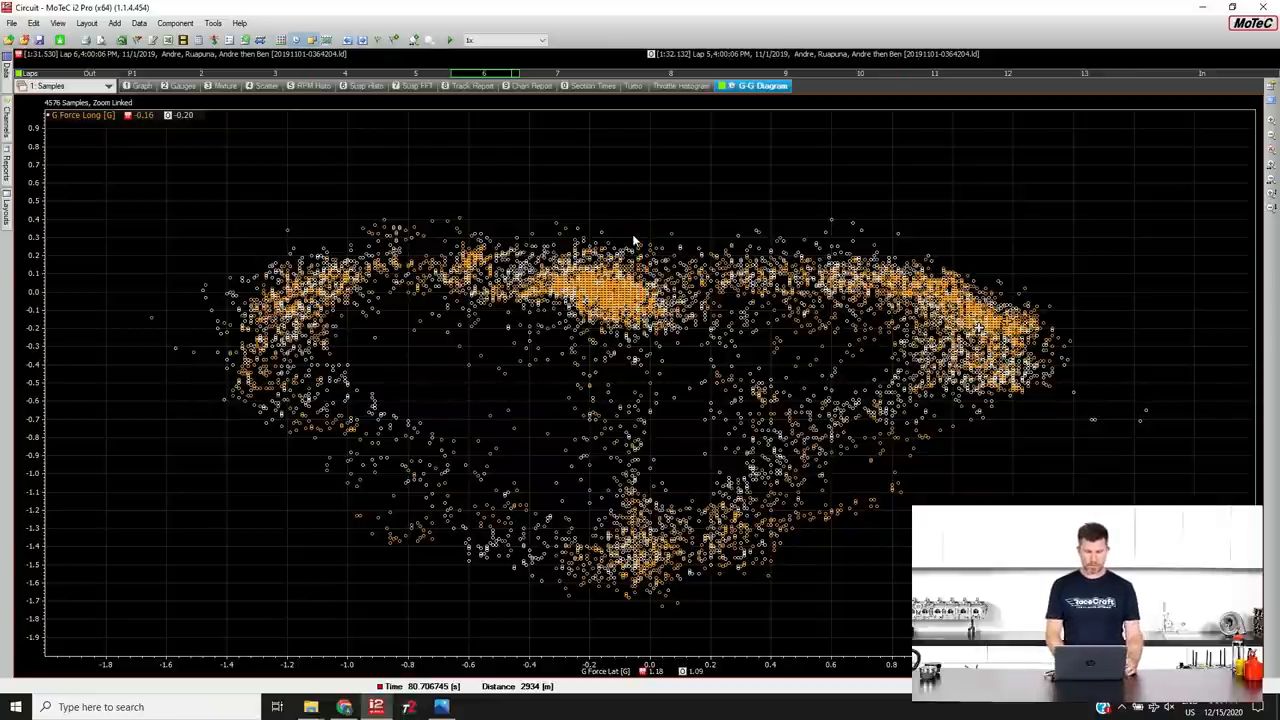
drag(188, 268, 198, 420)
drag(1050, 248, 1058, 390)
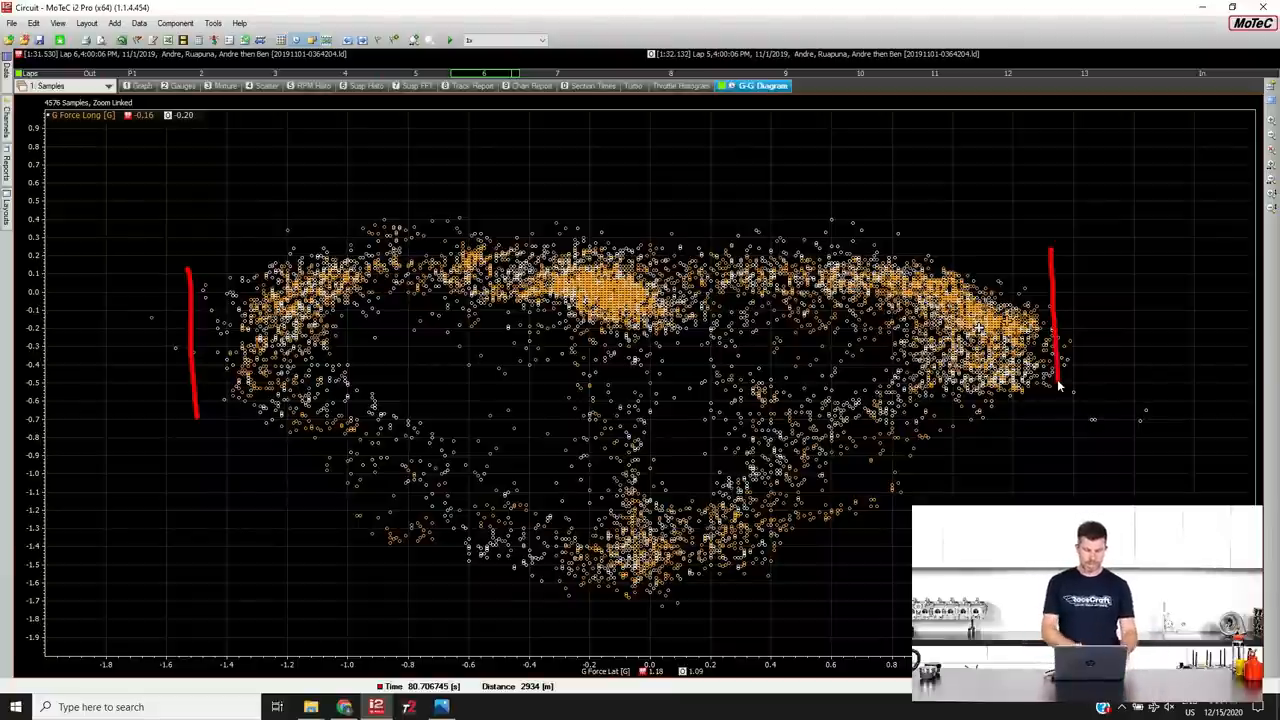
key(Escape)
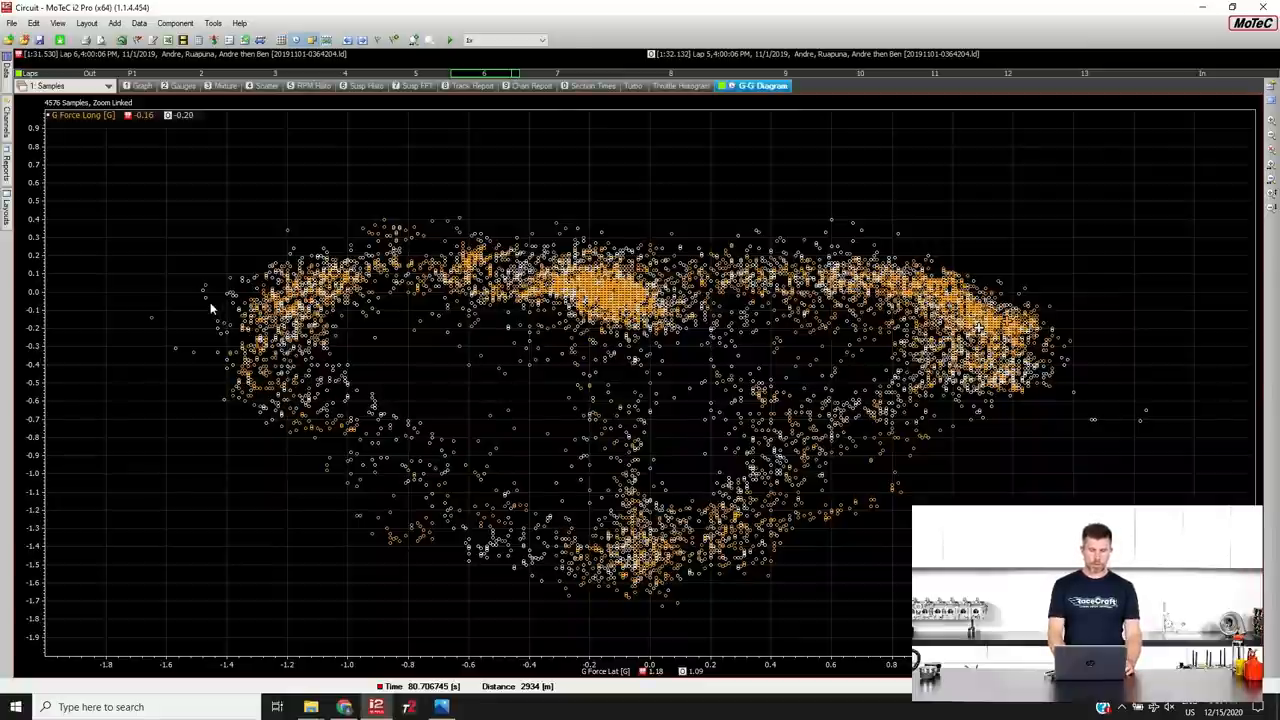
drag(203, 285, 203, 345)
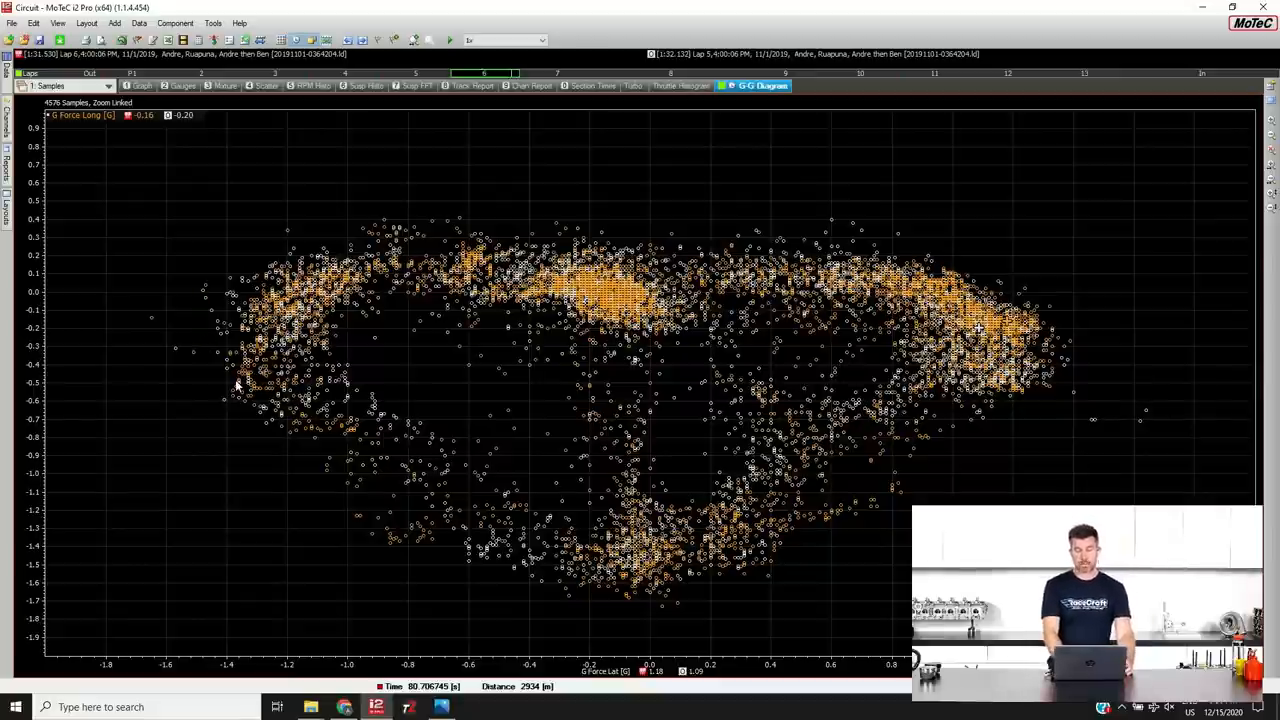
drag(598, 602, 715, 600)
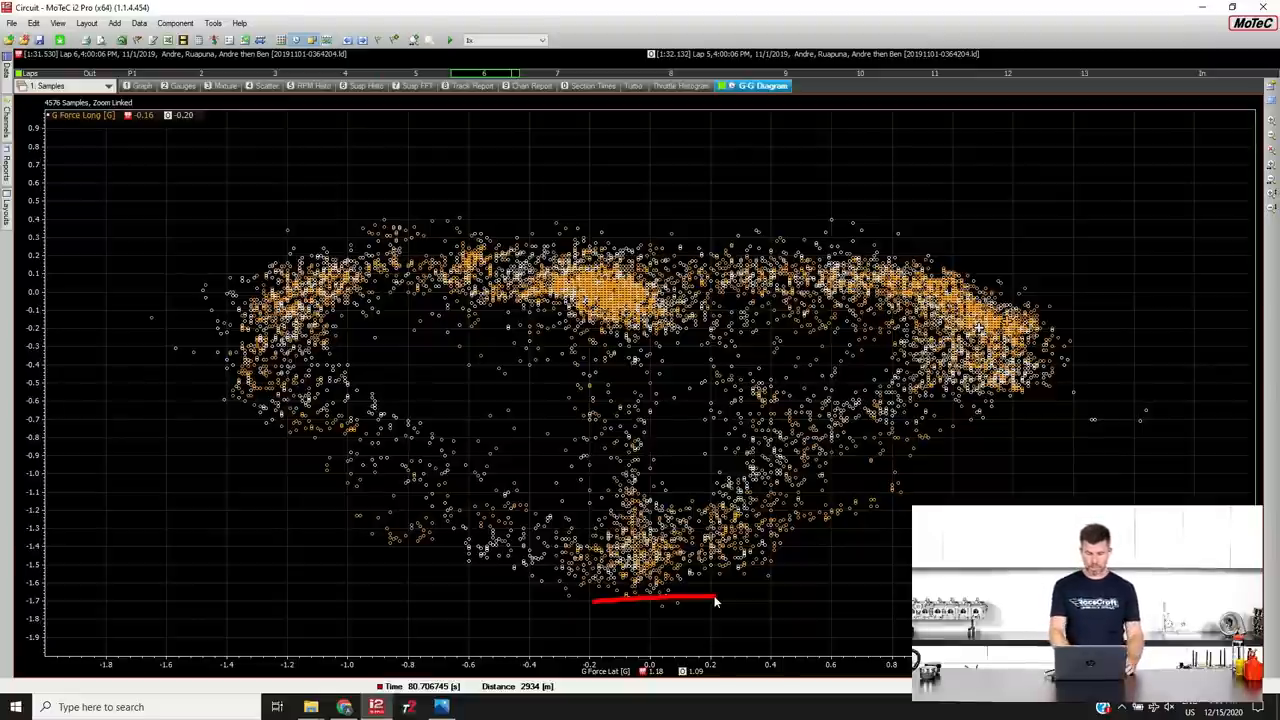
mouse_move(698, 600)
mouse_down()
mouse_move(418, 575)
mouse_move(238, 390)
mouse_move(224, 282)
mouse_up()
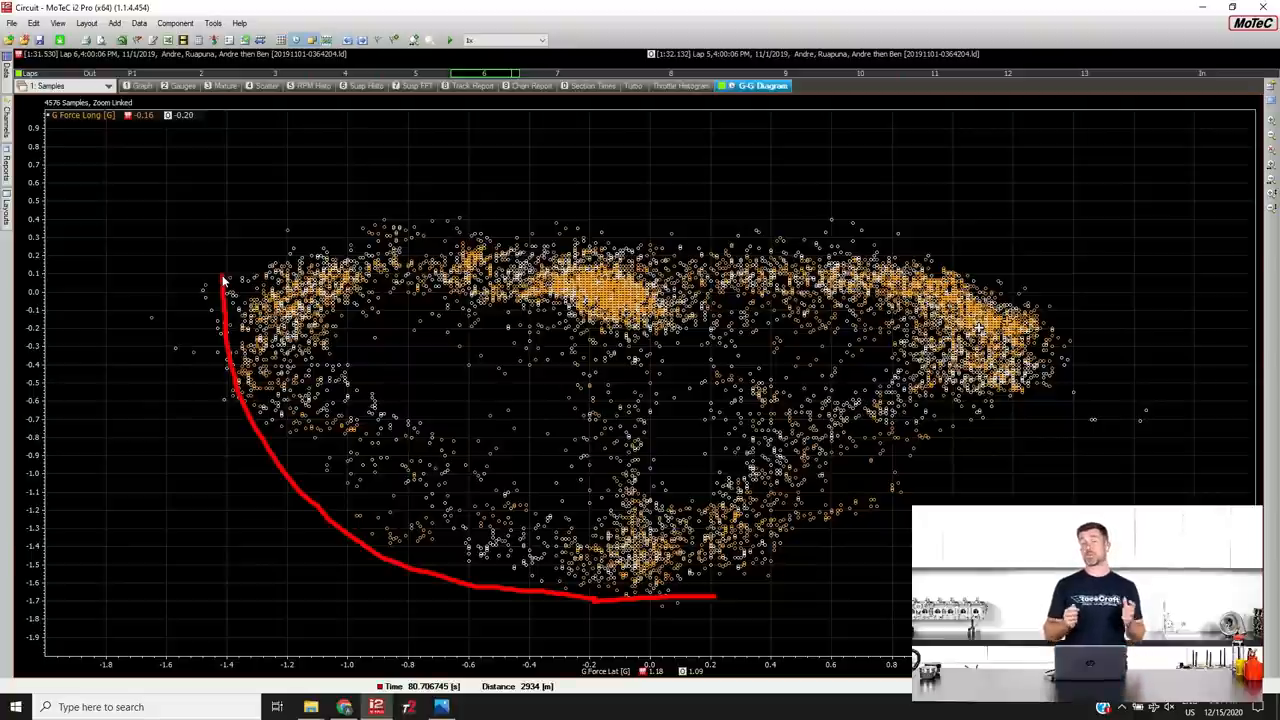
drag(224, 285, 604, 220)
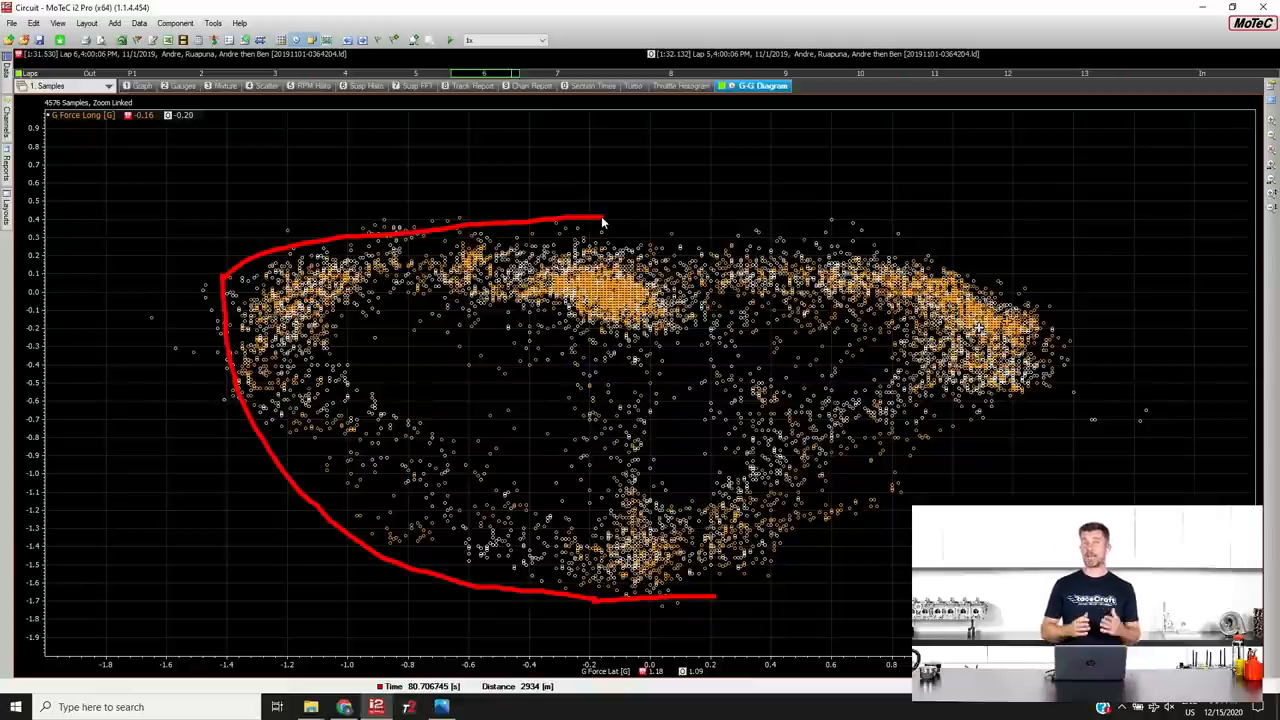
key(Escape)
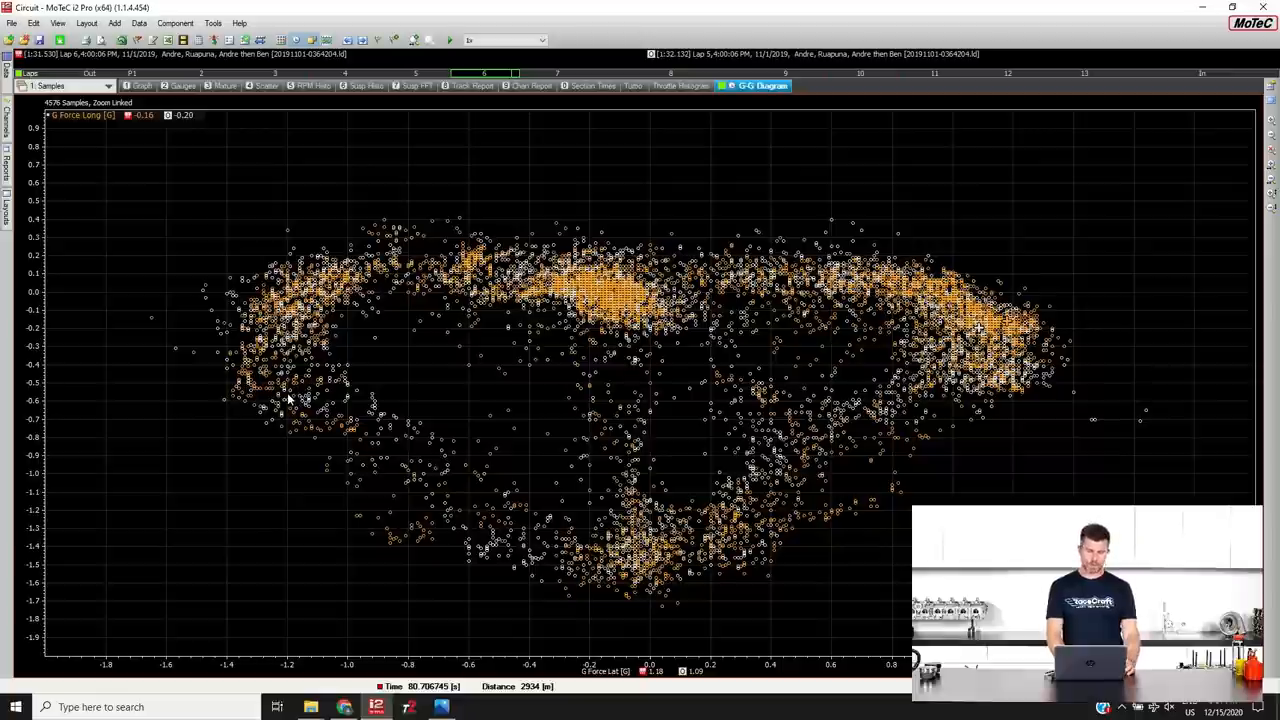
mouse_move(230, 368)
mouse_down()
mouse_move(363, 508)
mouse_move(558, 592)
mouse_up()
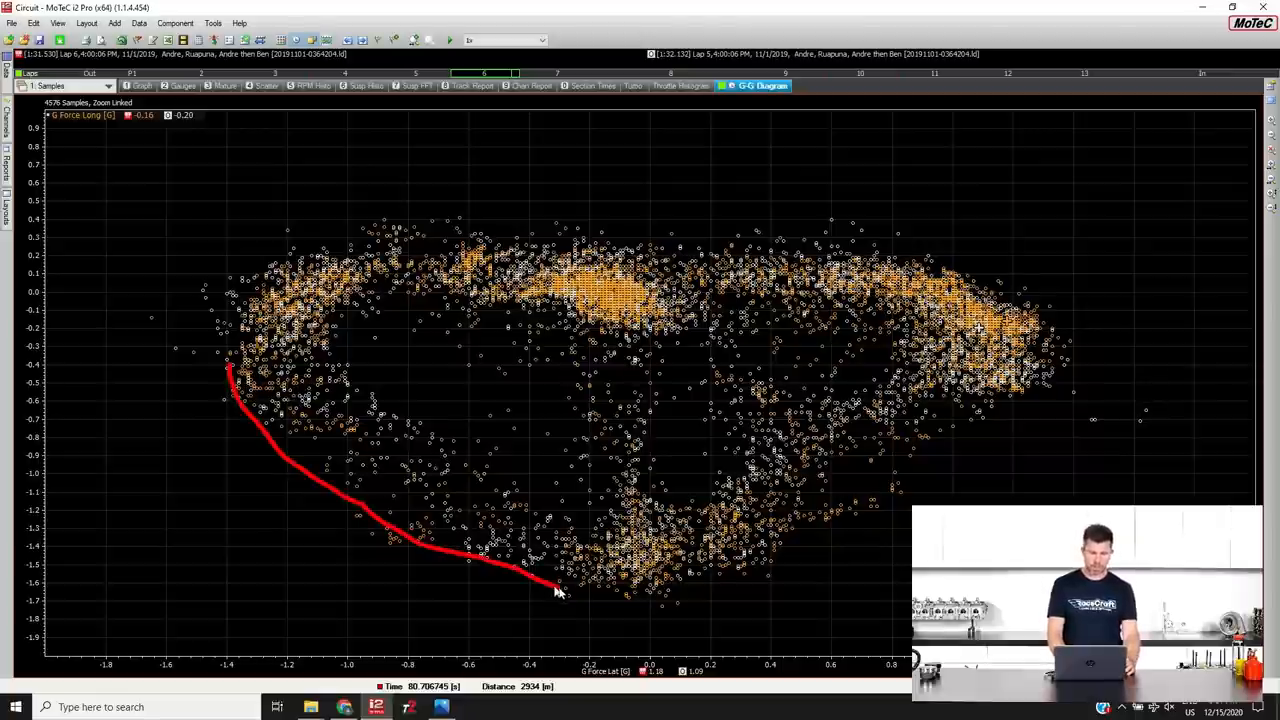
drag(558, 592, 630, 596)
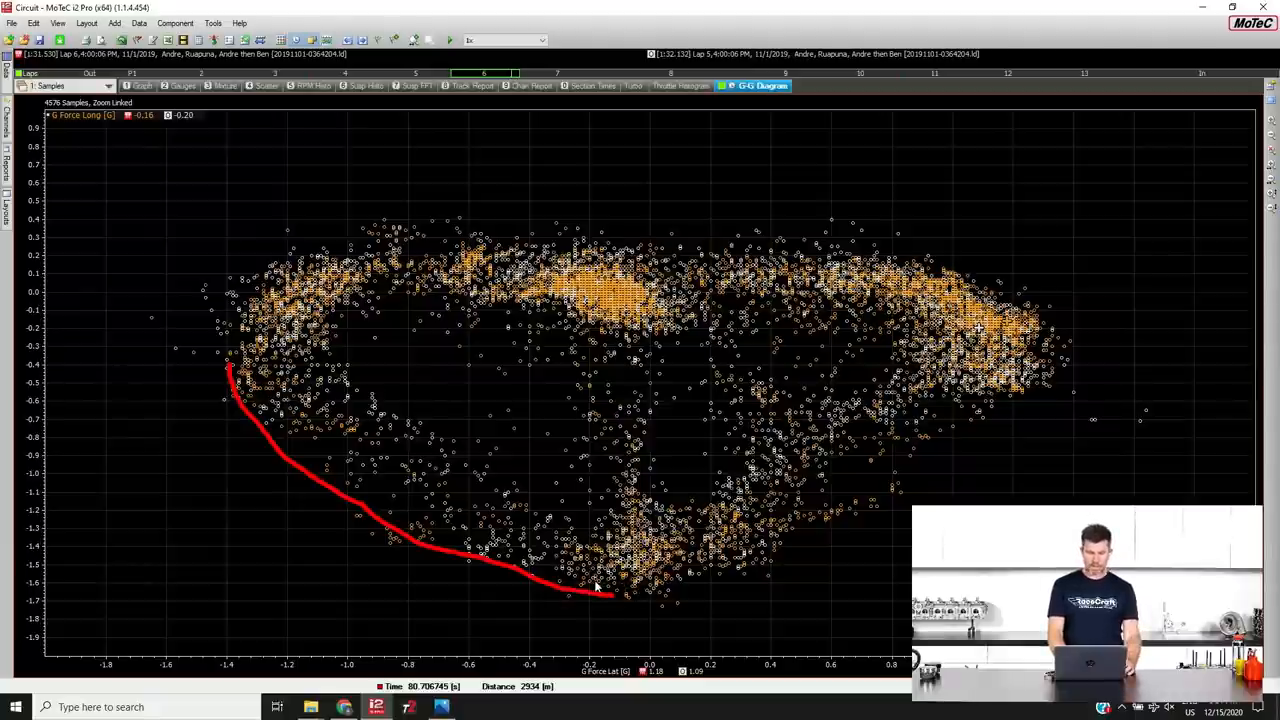
key(Escape)
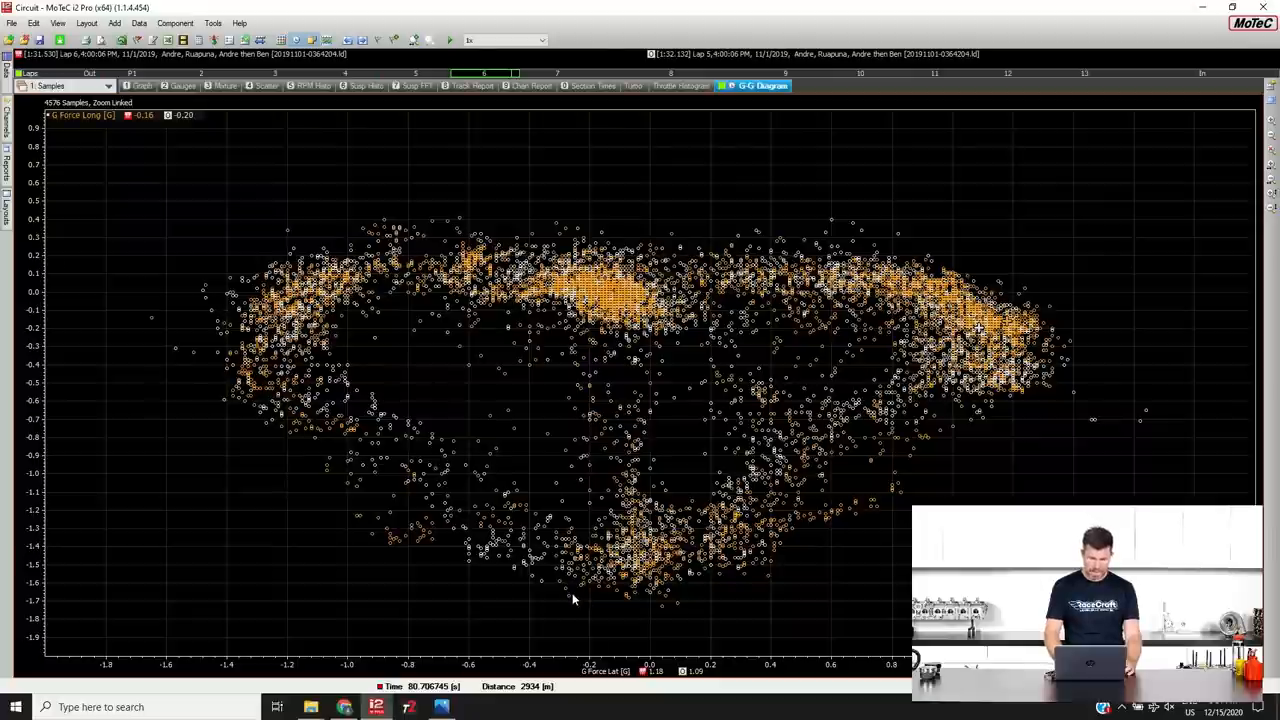
mouse_move(572, 594)
mouse_down()
mouse_move(290, 428)
mouse_move(228, 355)
mouse_up()
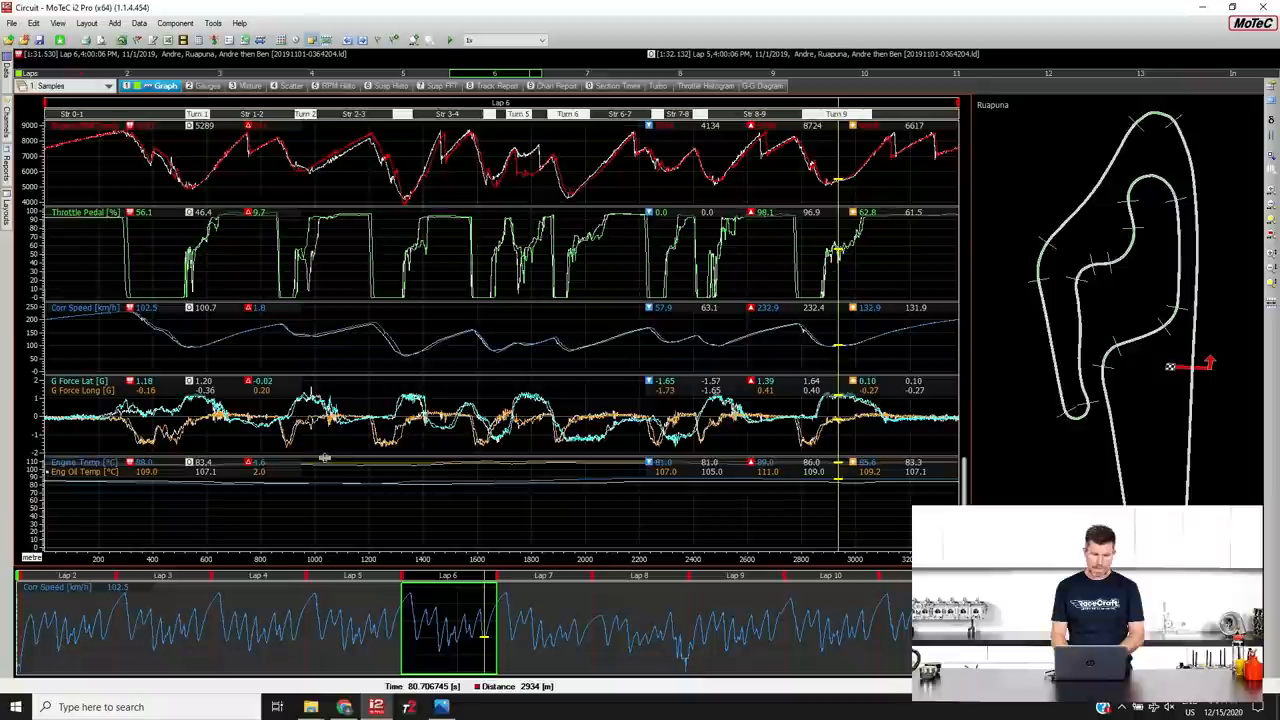
Enlarge the G Force and Corr Speed panes and mark where the laps' speed and RPM differ near 1205 m
drag(320, 458, 320, 520)
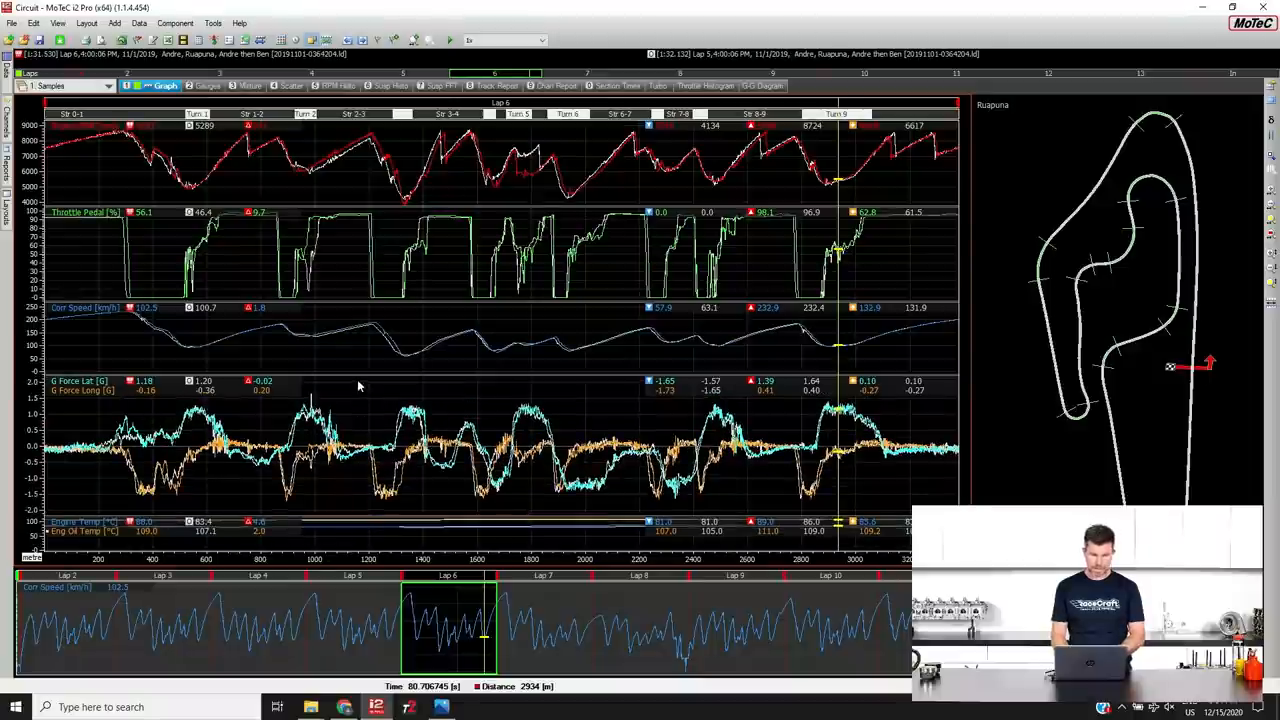
drag(357, 378, 351, 440)
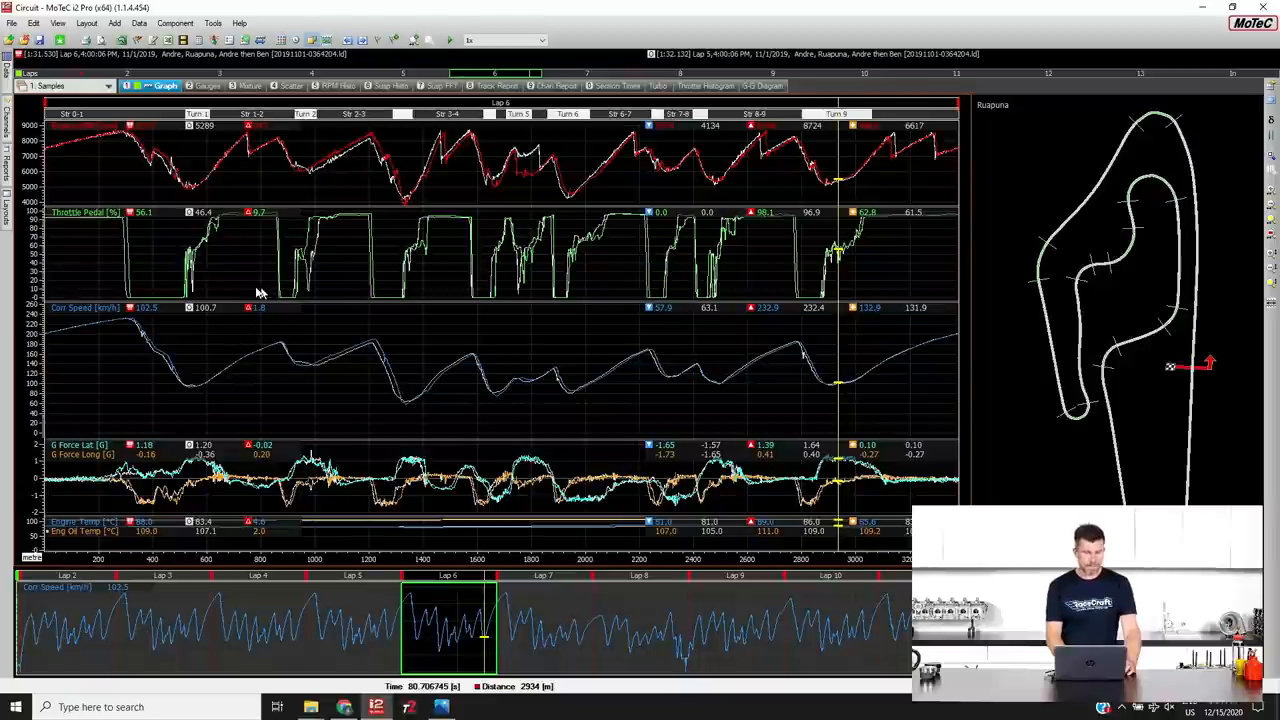
drag(150, 295, 165, 300)
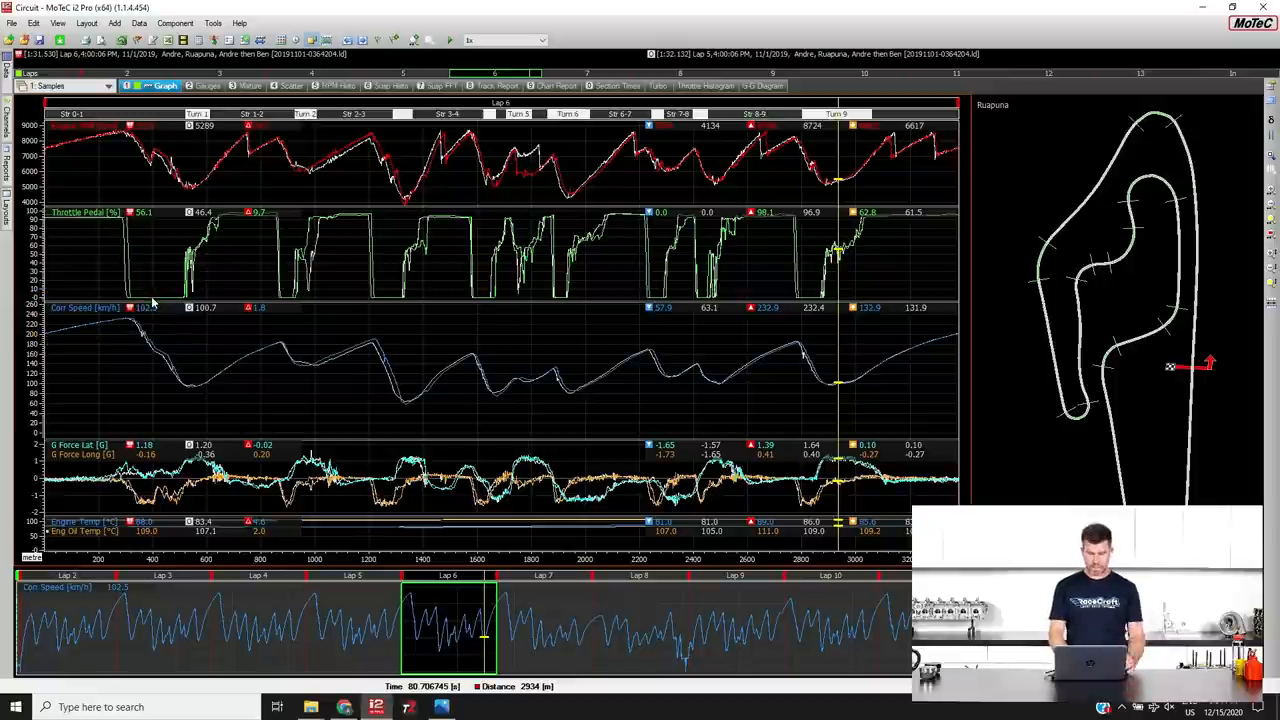
mouse_move(423, 405)
mouse_down()
mouse_move(278, 347)
mouse_move(423, 400)
mouse_up()
click(370, 393)
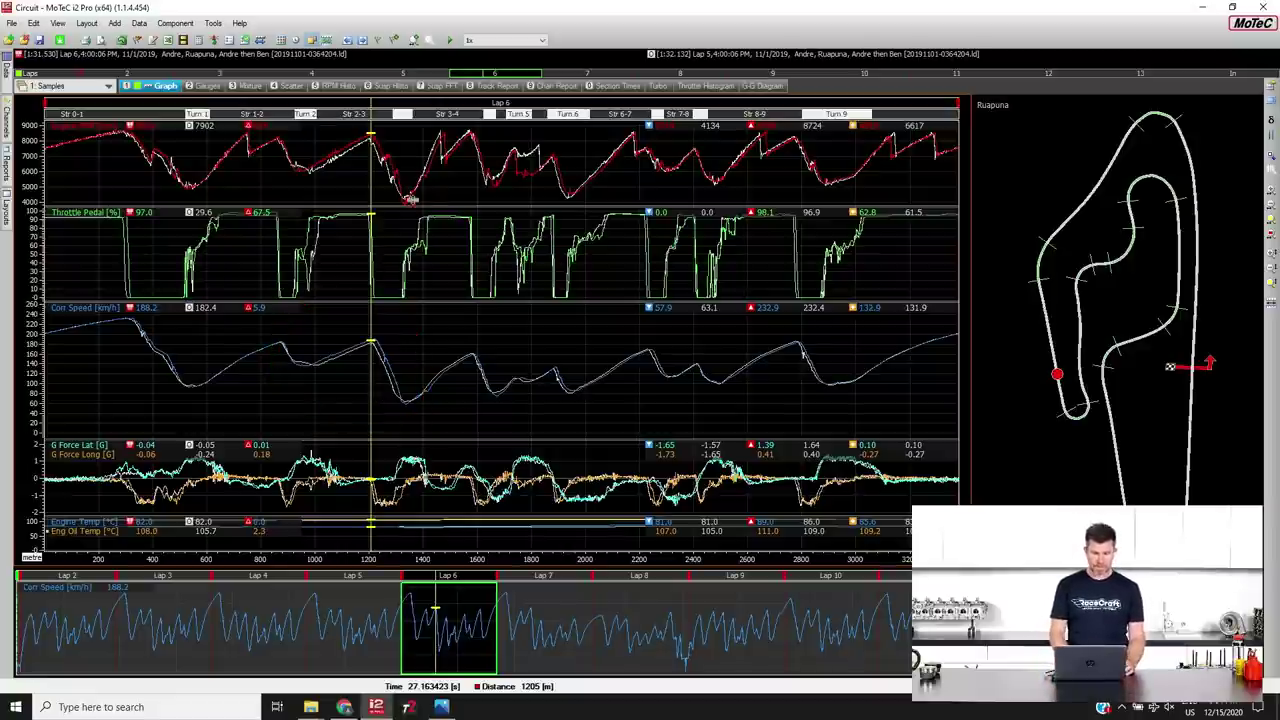
drag(410, 198, 425, 195)
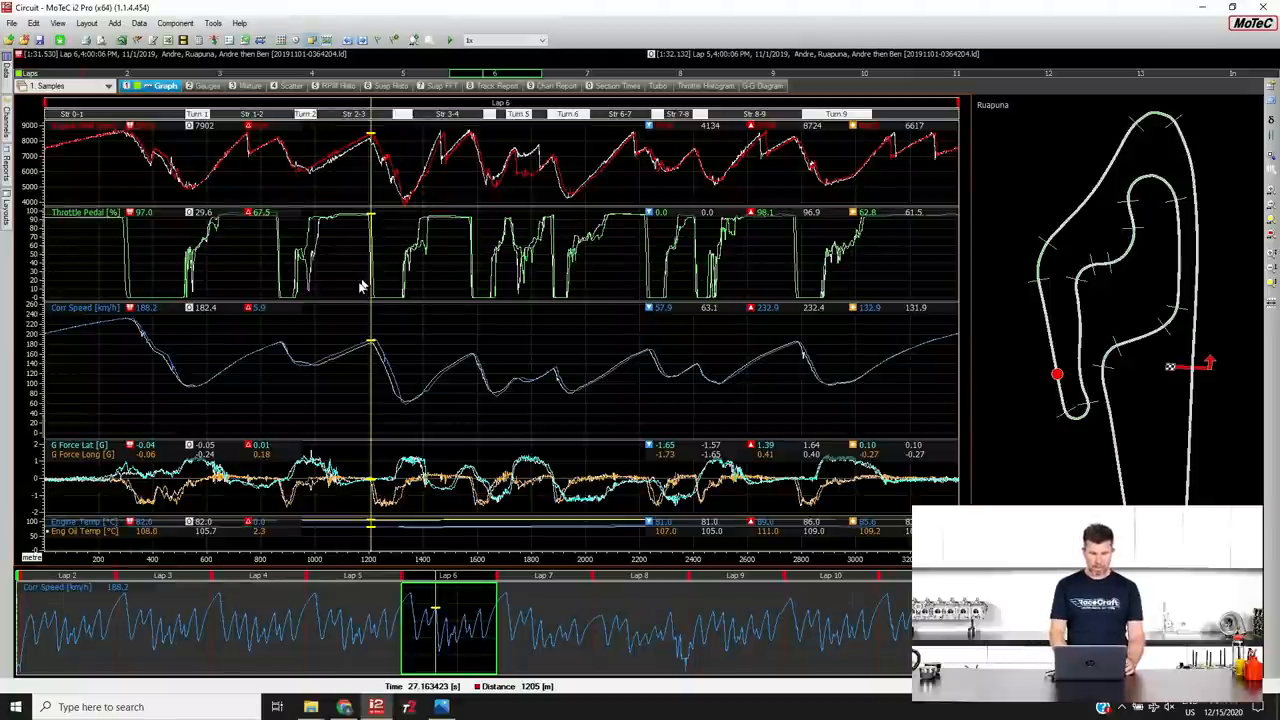
Step the cursor through the Turn 2 throttle section from throttle-off to full throttle
mouse_move(326, 272)
mouse_down()
mouse_move(328, 205)
mouse_move(328, 318)
mouse_move(332, 258)
mouse_up()
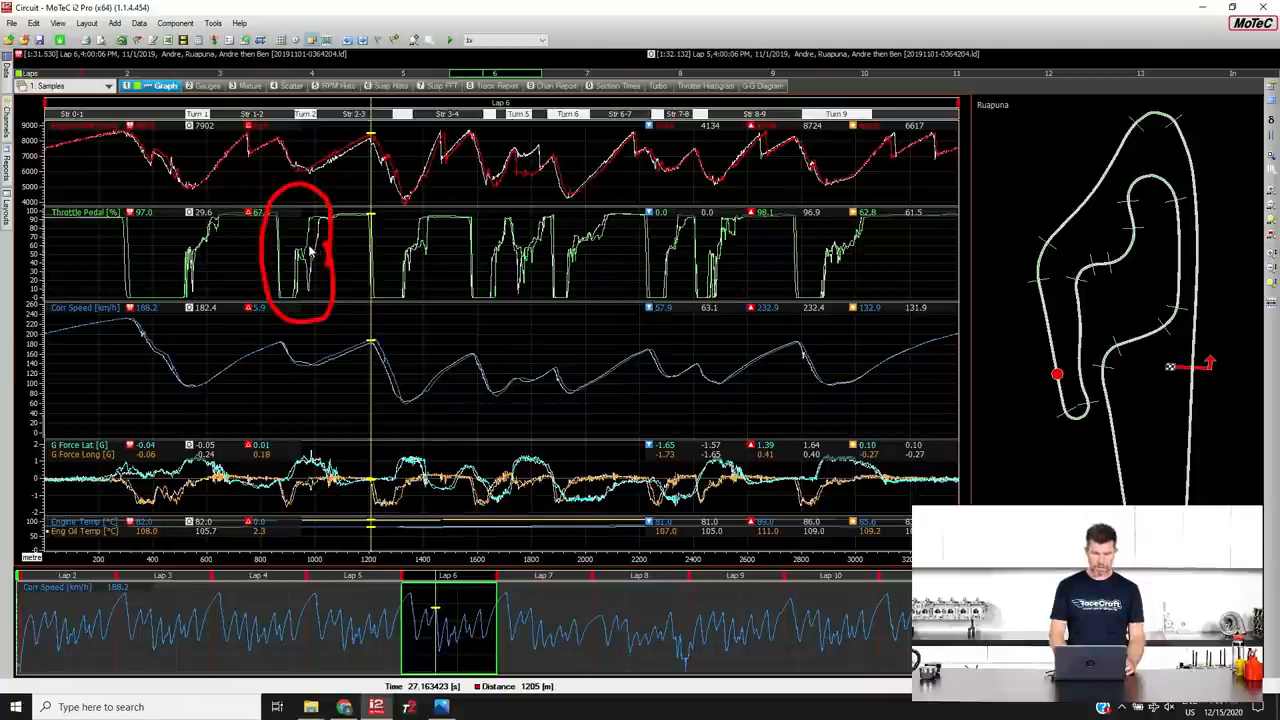
click(300, 250)
scroll(300, 250, up, 3)
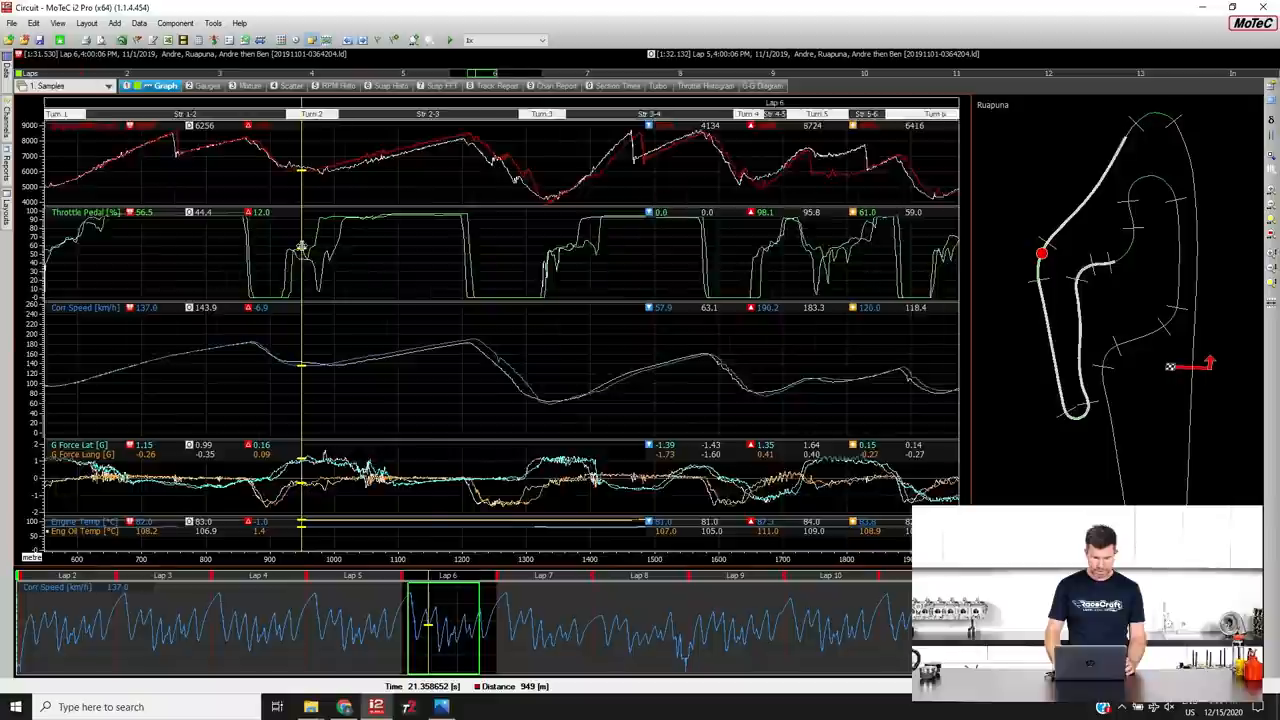
scroll(301, 247, up, 2)
click(230, 255)
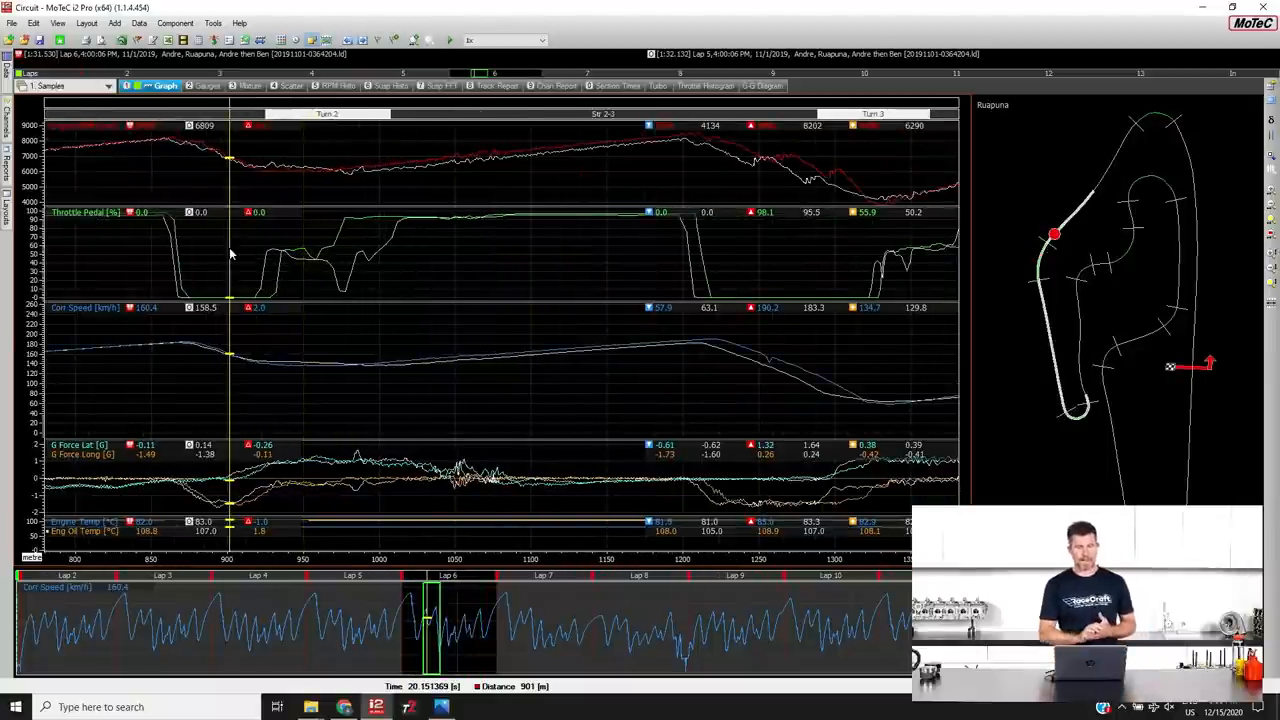
click(297, 255)
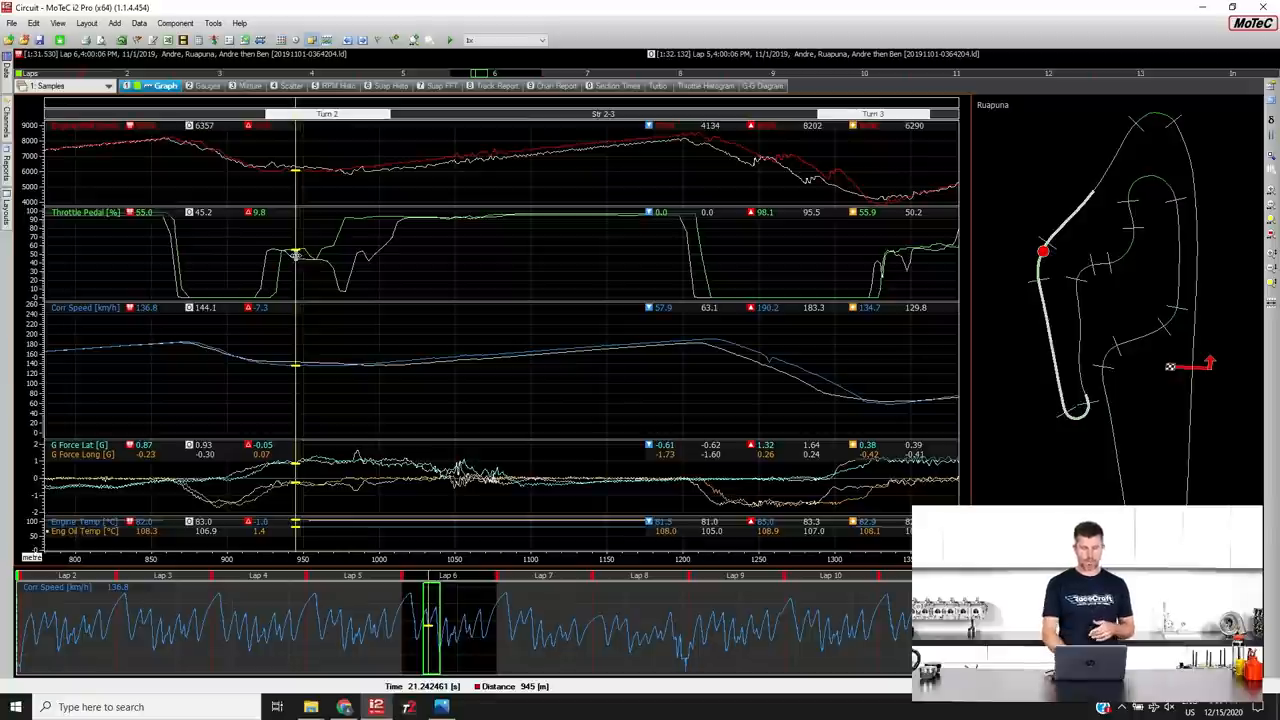
click(326, 259)
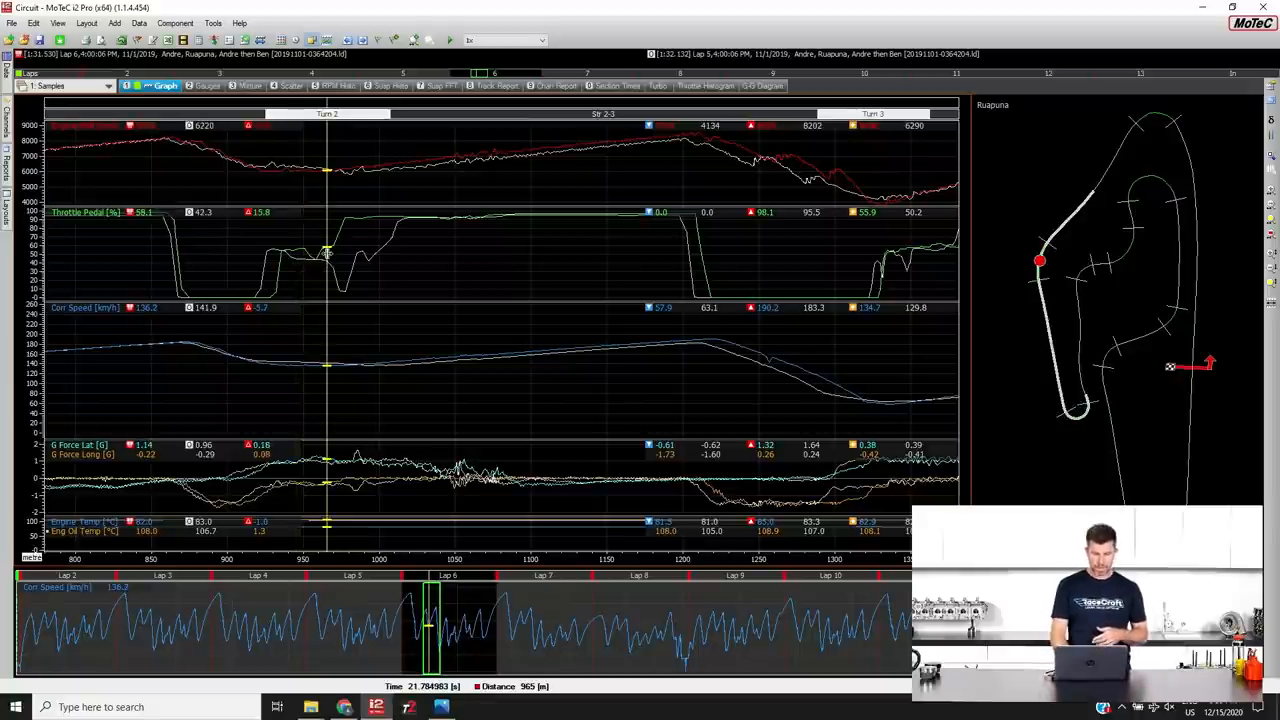
click(350, 237)
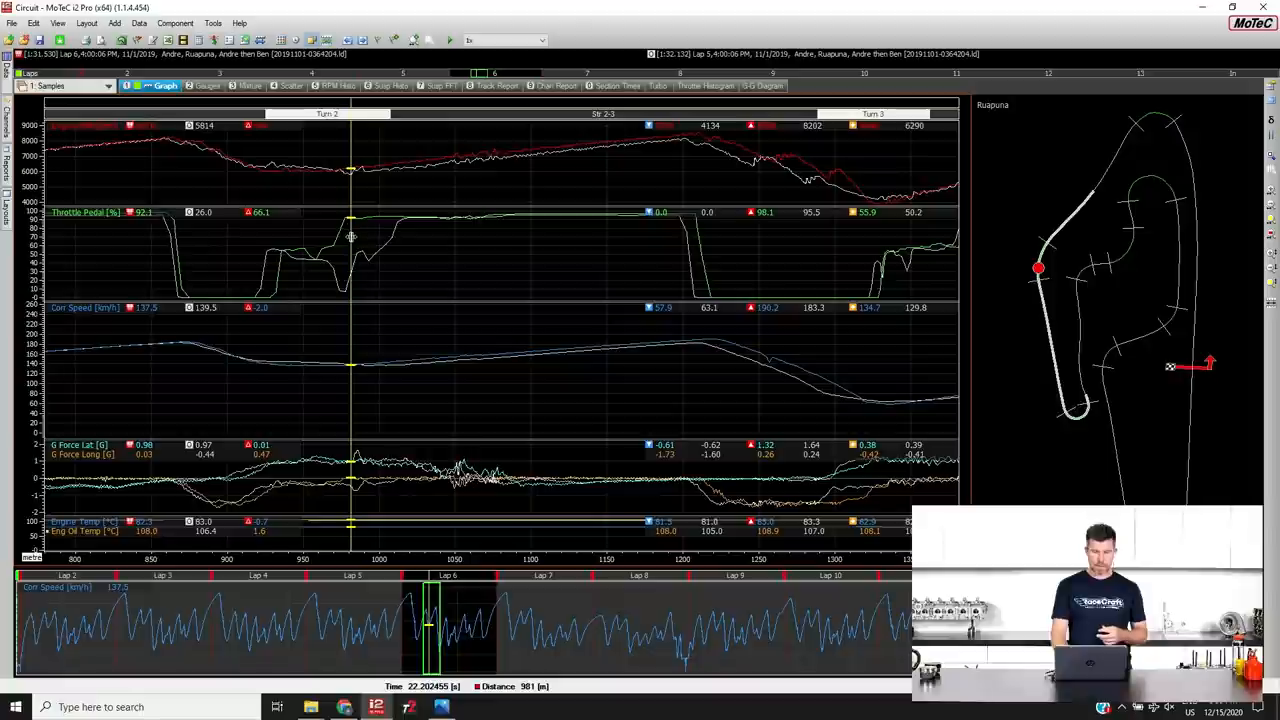
key(Left)
key(Left)
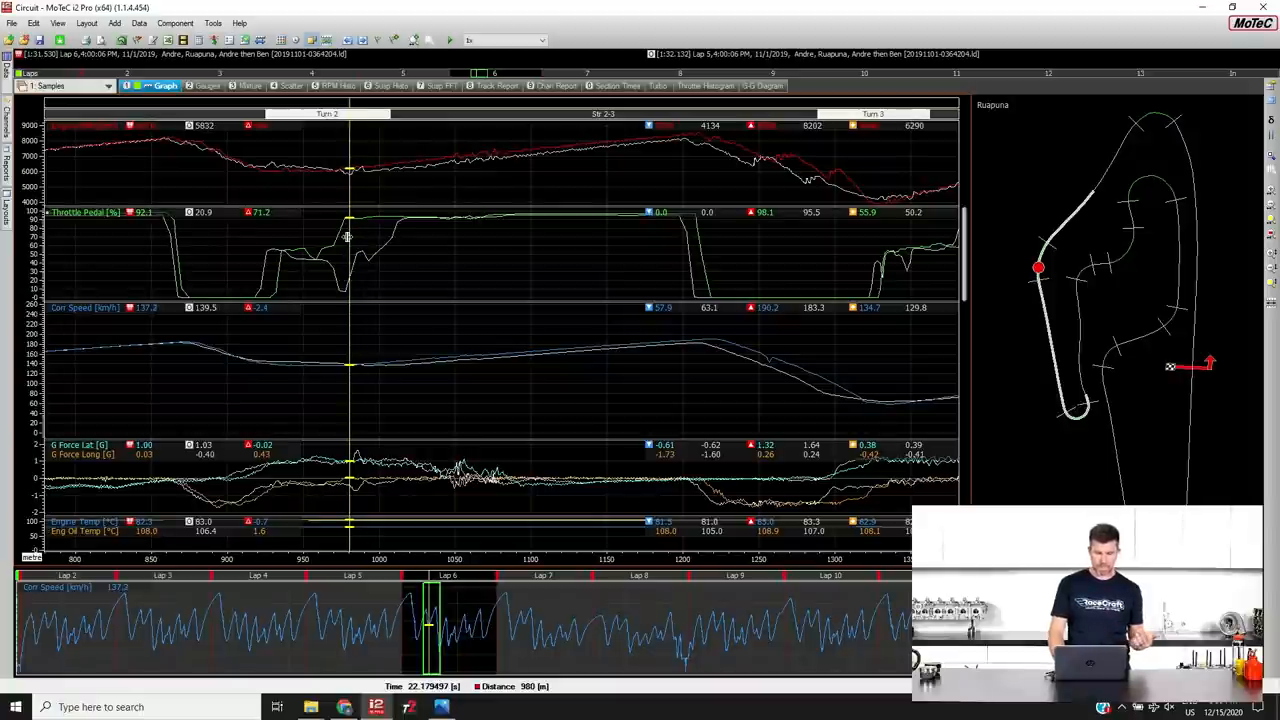
key(Left)
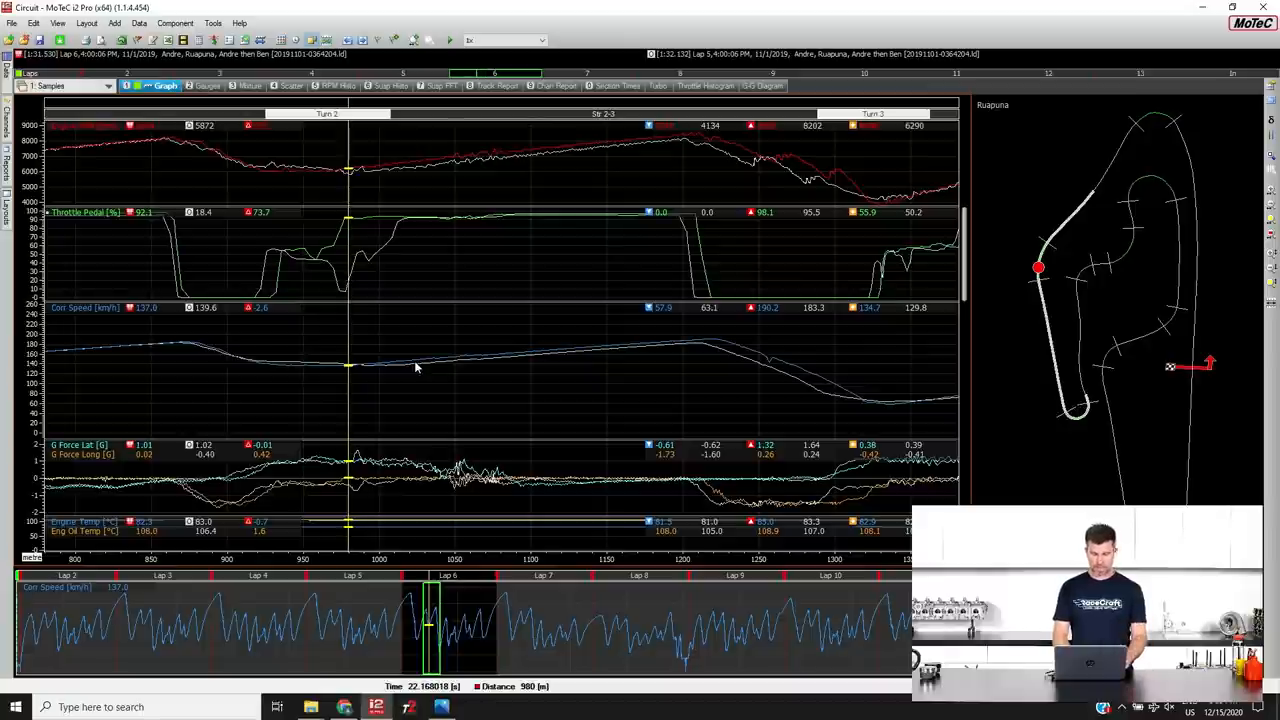
Zoom out to the whole of Lap 6 and add a Variance graph above the other traces with F3
key(w)
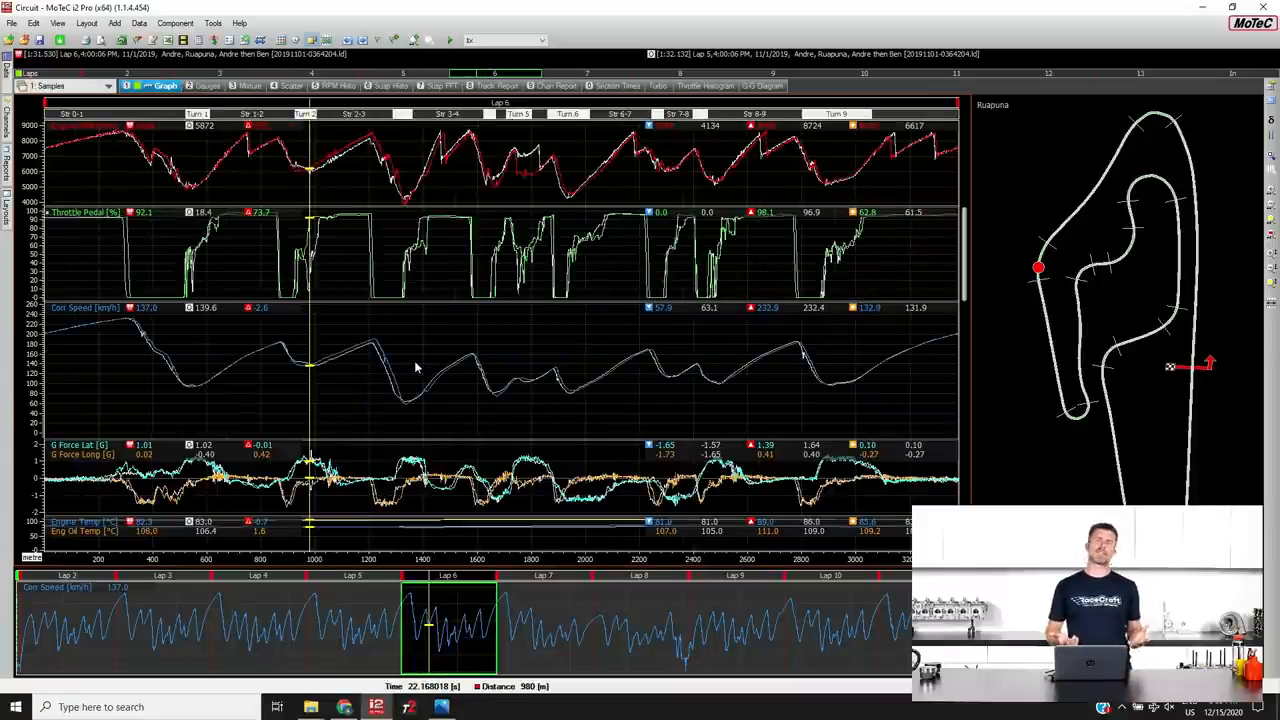
key(F3)
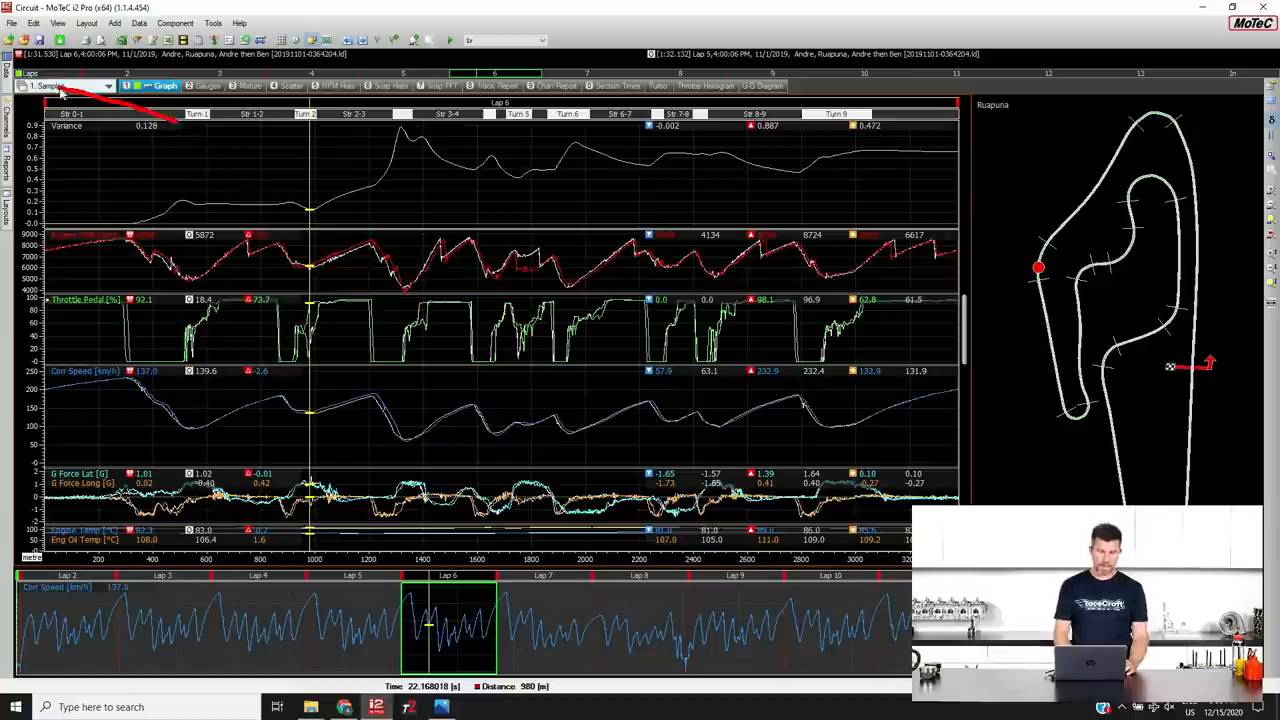
mouse_move(178, 122)
mouse_down()
mouse_move(22, 140)
mouse_move(165, 157)
mouse_up()
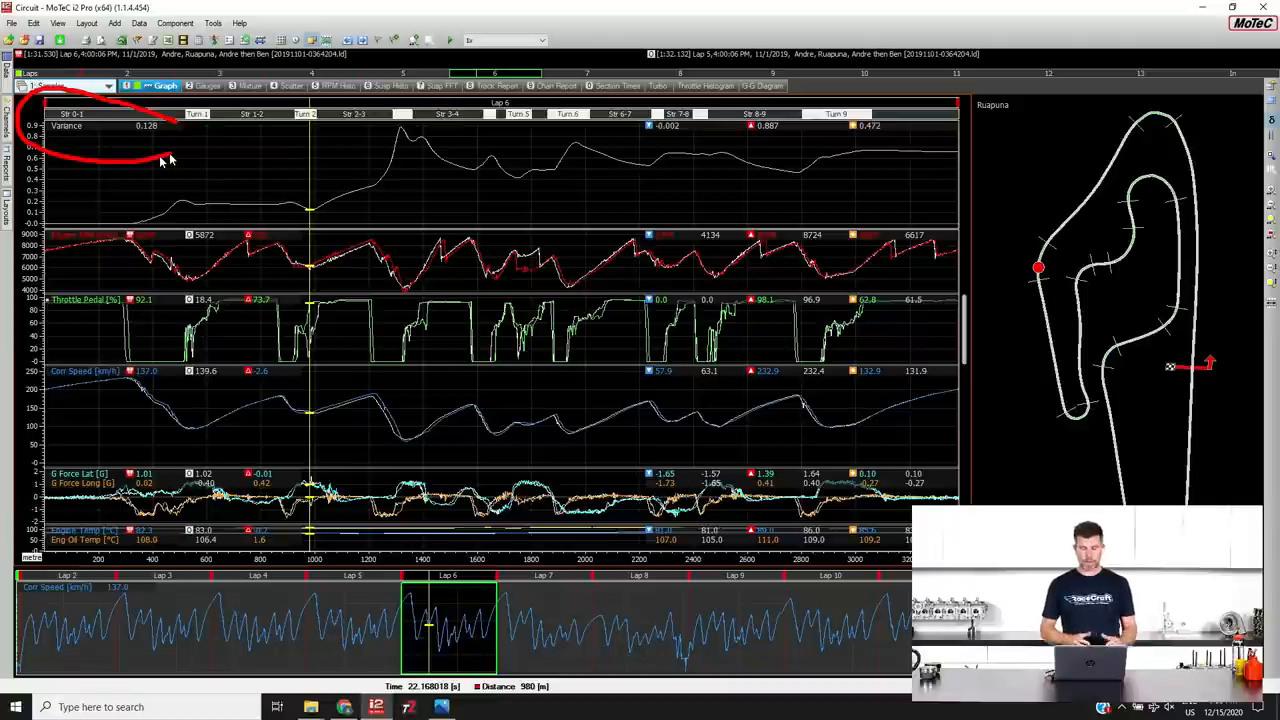
drag(168, 158, 196, 122)
key(Escape)
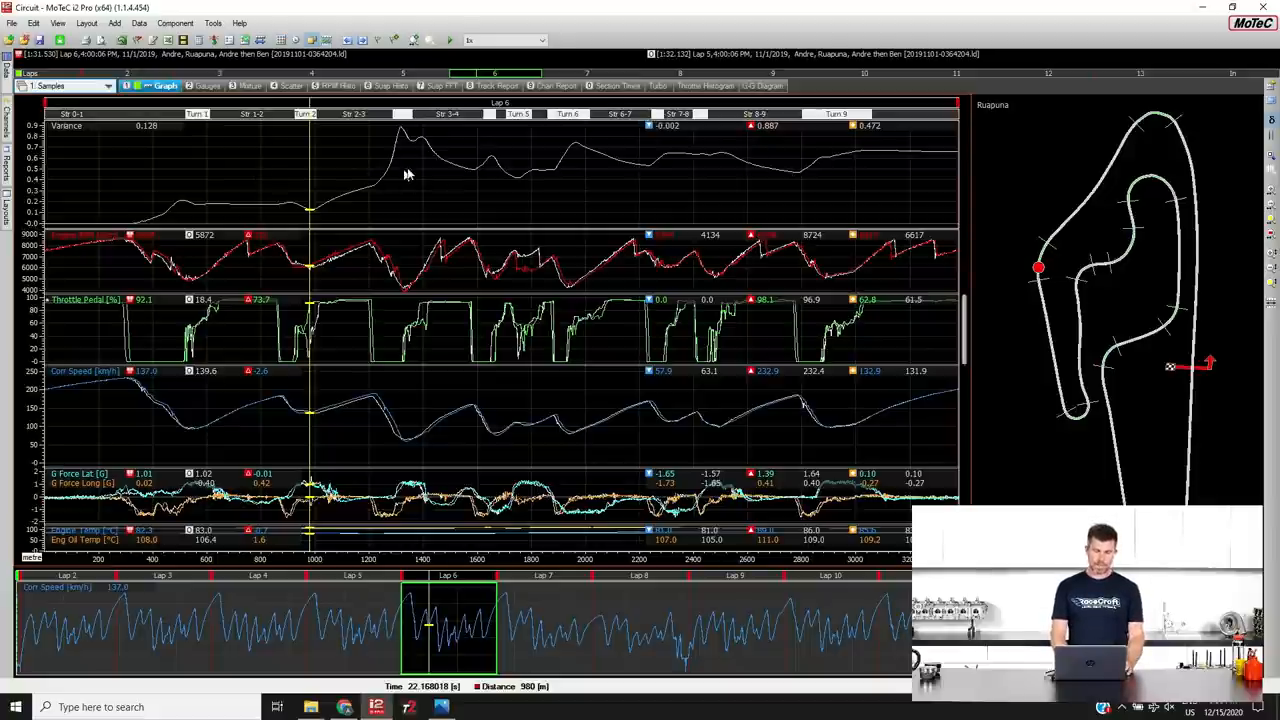
Circle the steep variance rise and place the cursor at about 1196 m into the lap
drag(420, 160, 415, 170)
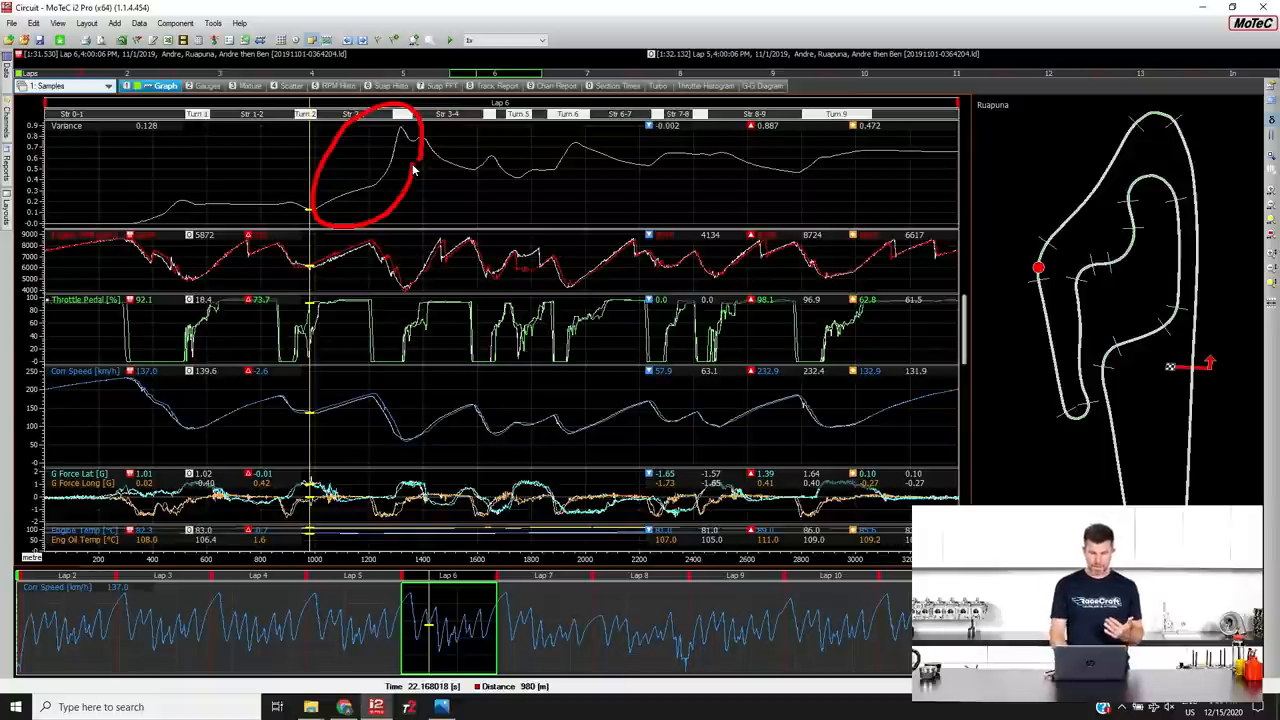
click(370, 185)
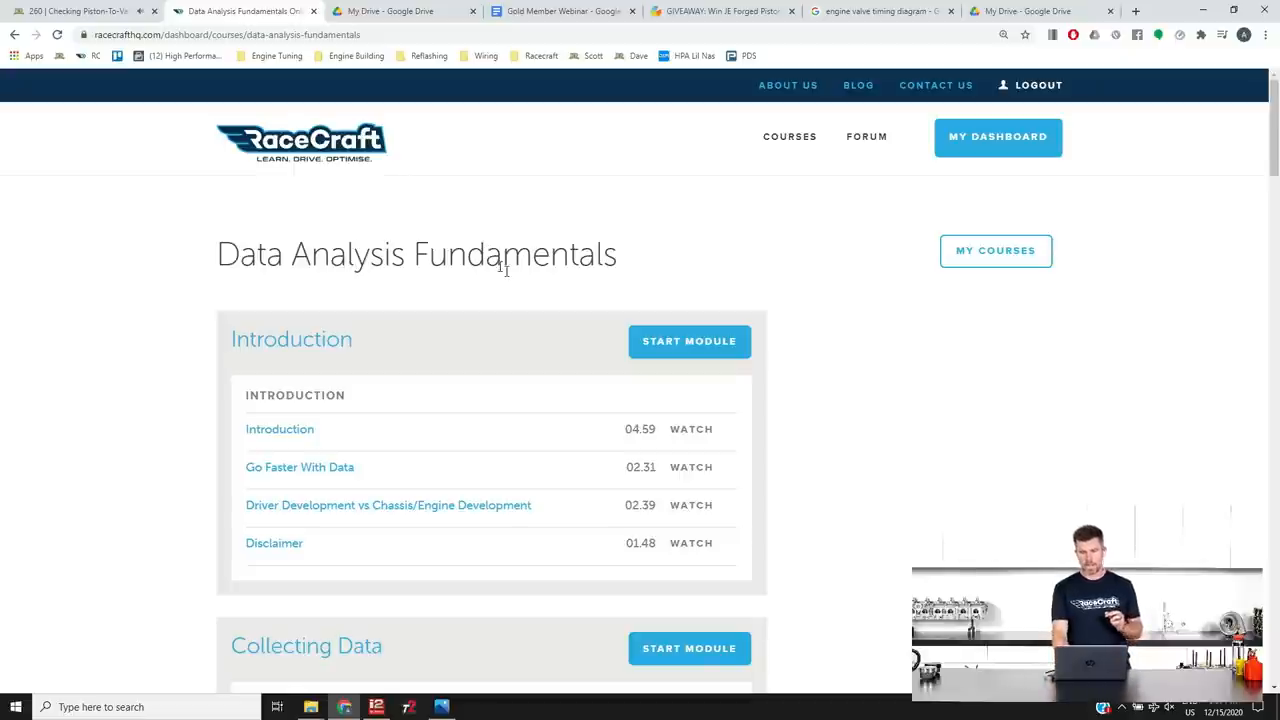
scroll(825, 386, down, 2)
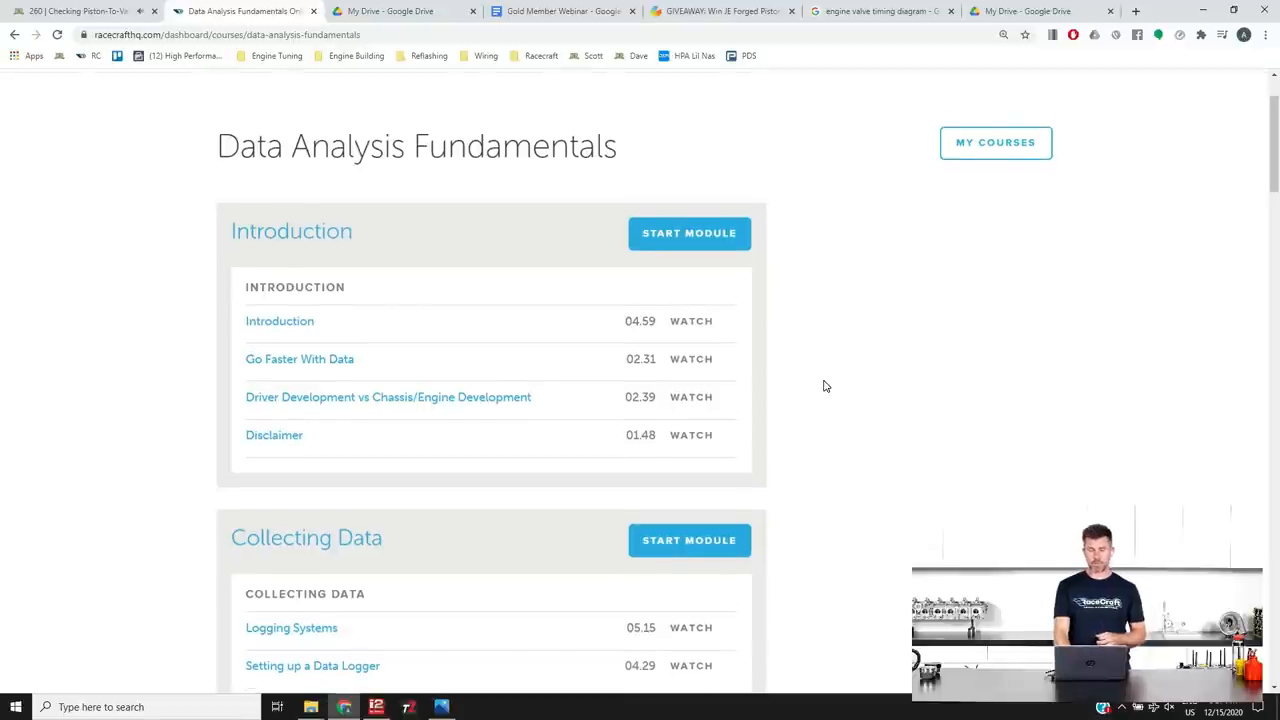
scroll(825, 386, down, 2)
scroll(825, 386, down, 2)
scroll(825, 386, down, 1)
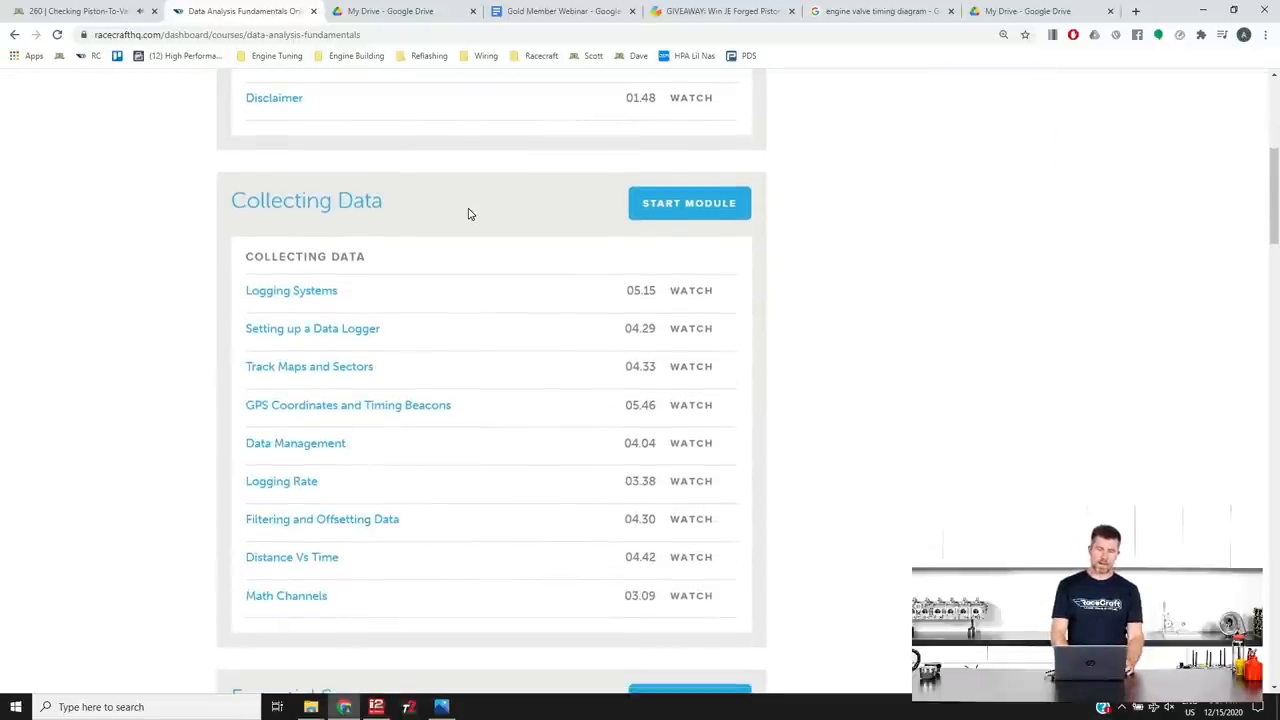
mouse_move(400, 188)
mouse_down()
mouse_move(217, 226)
mouse_move(400, 205)
mouse_up()
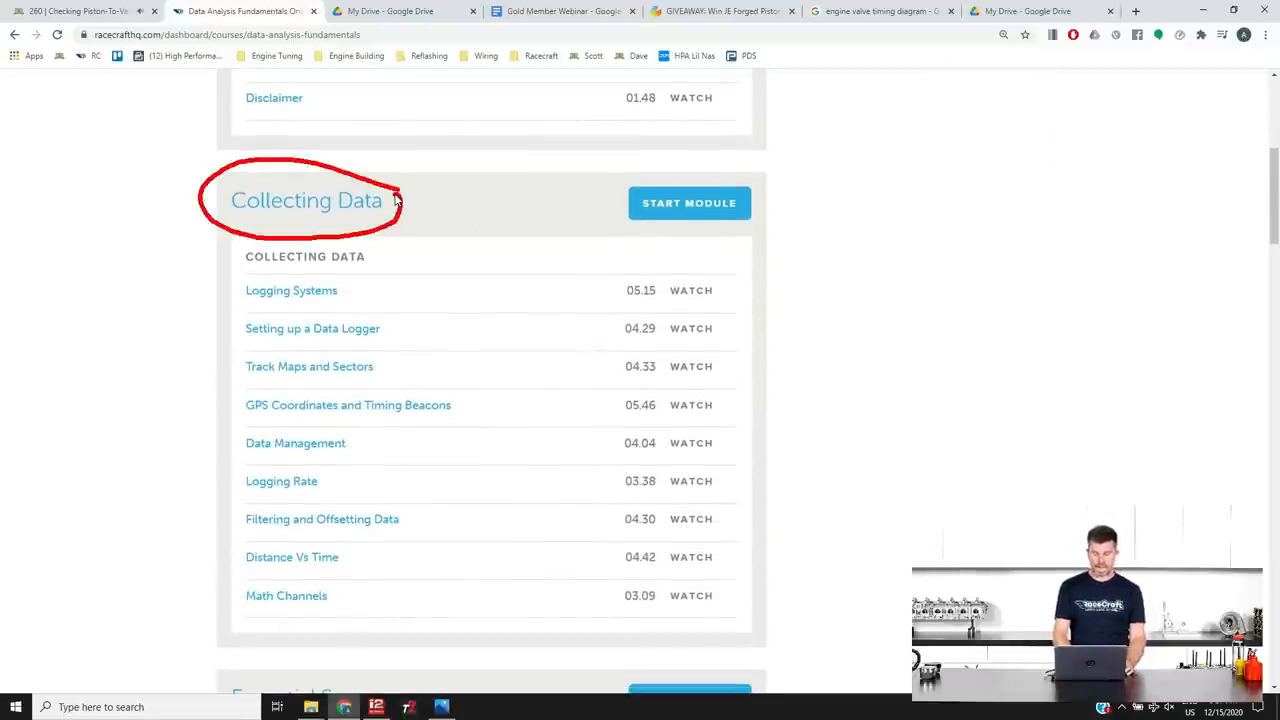
Point out the Collecting Data and Essential Sensors modules and the Video lesson with annotation circles
key(Escape)
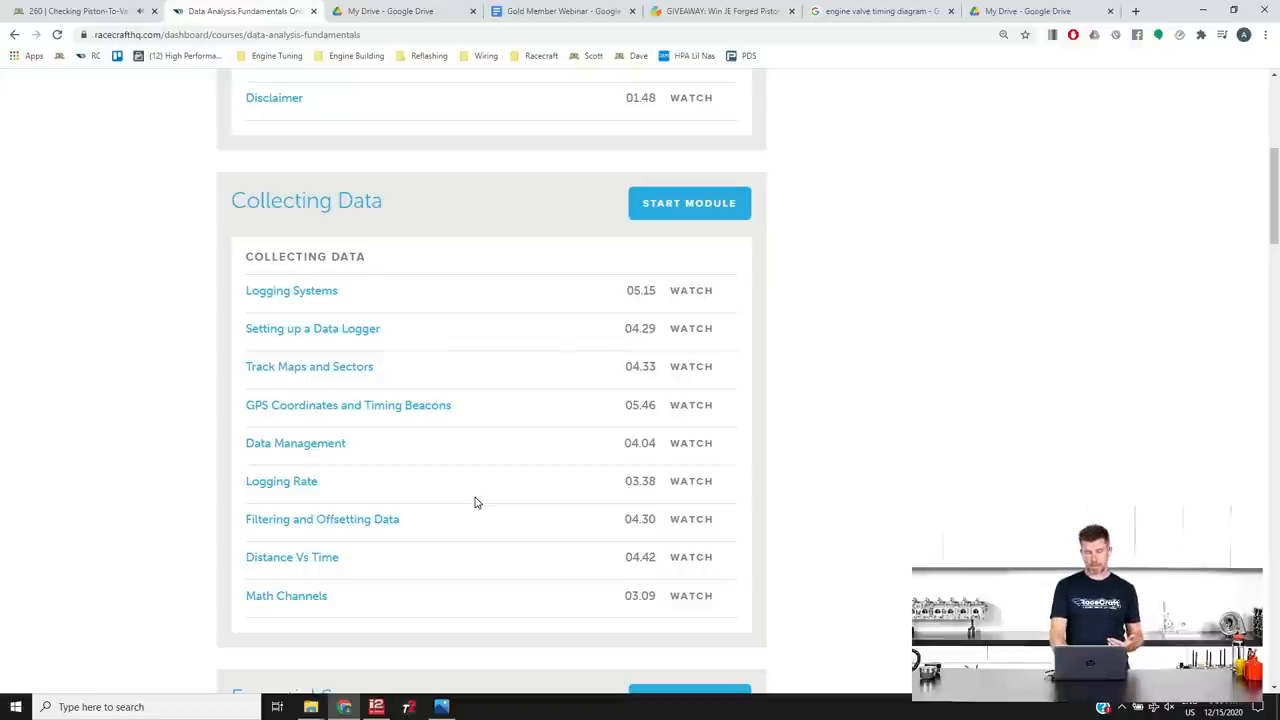
scroll(475, 500, down, 1)
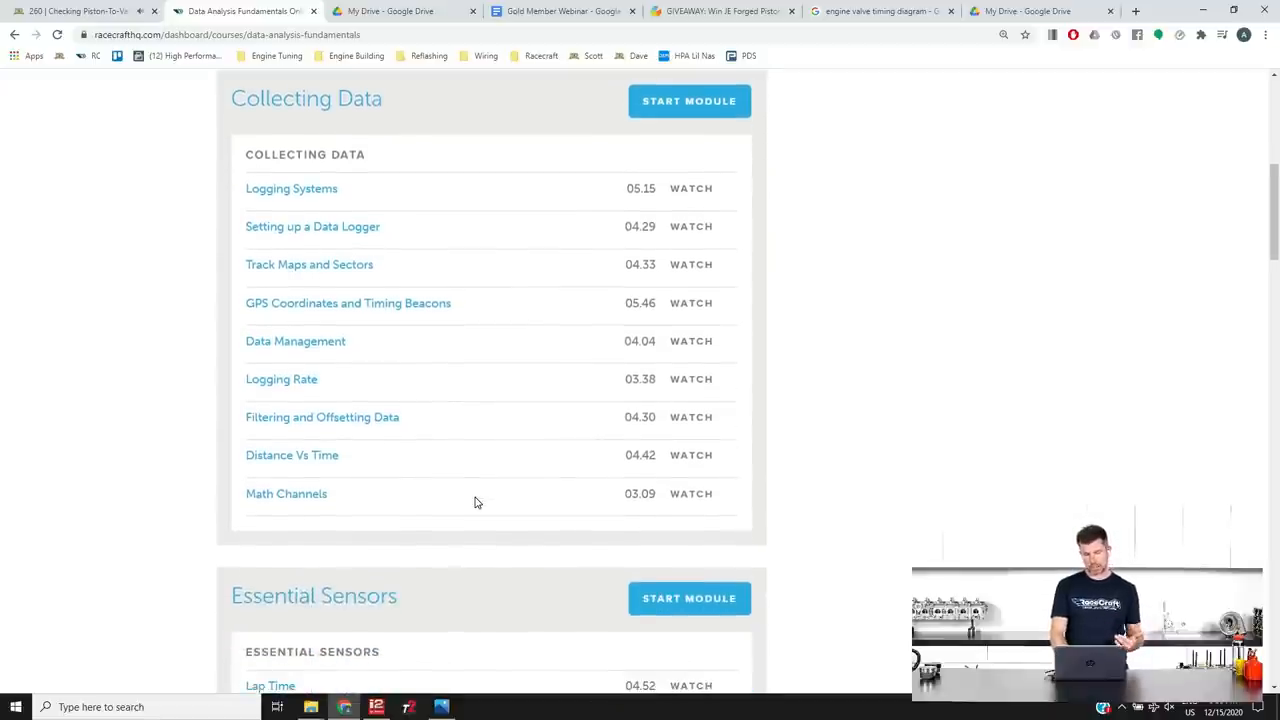
scroll(475, 500, down, 2)
scroll(475, 500, down, 2)
scroll(475, 500, down, 1)
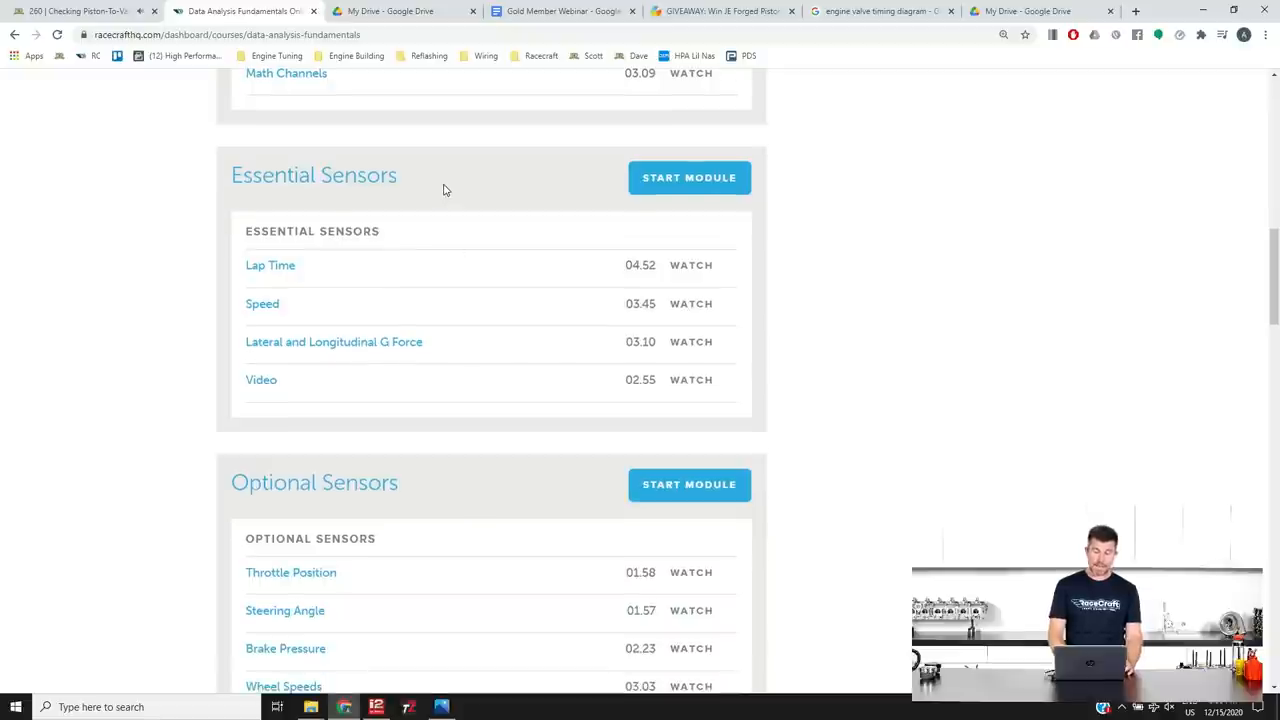
drag(432, 162, 418, 178)
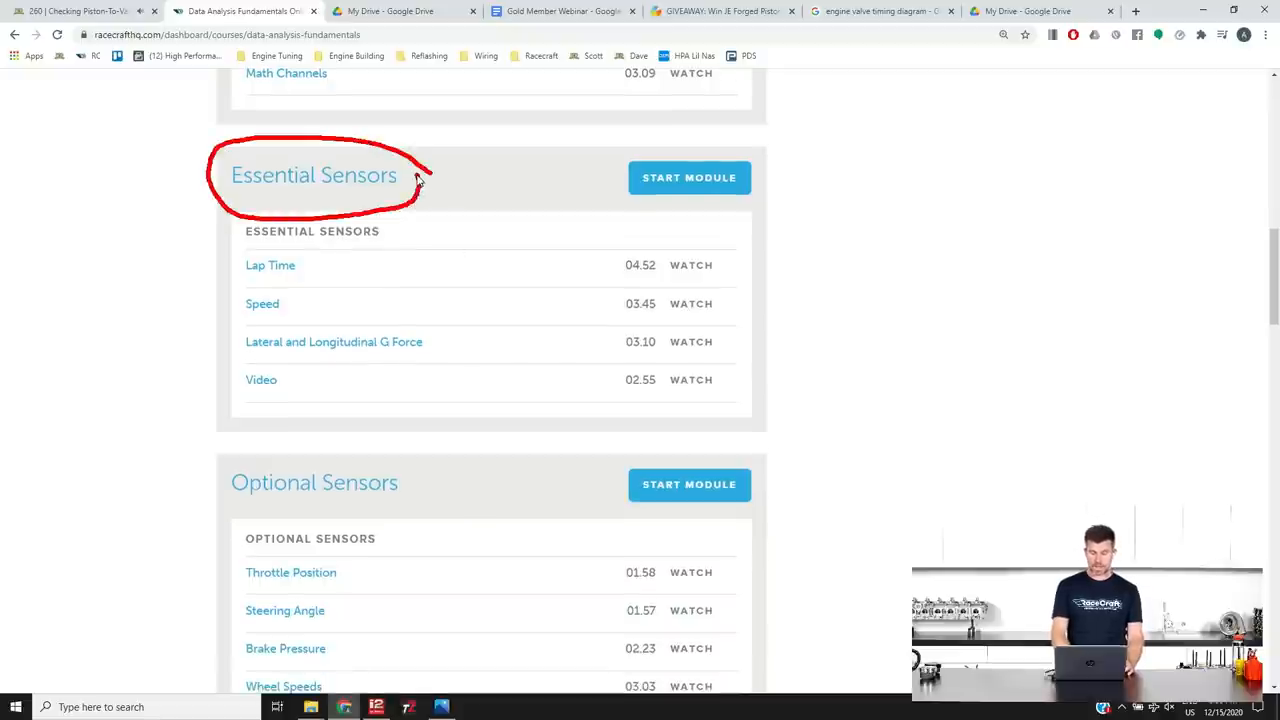
key(Escape)
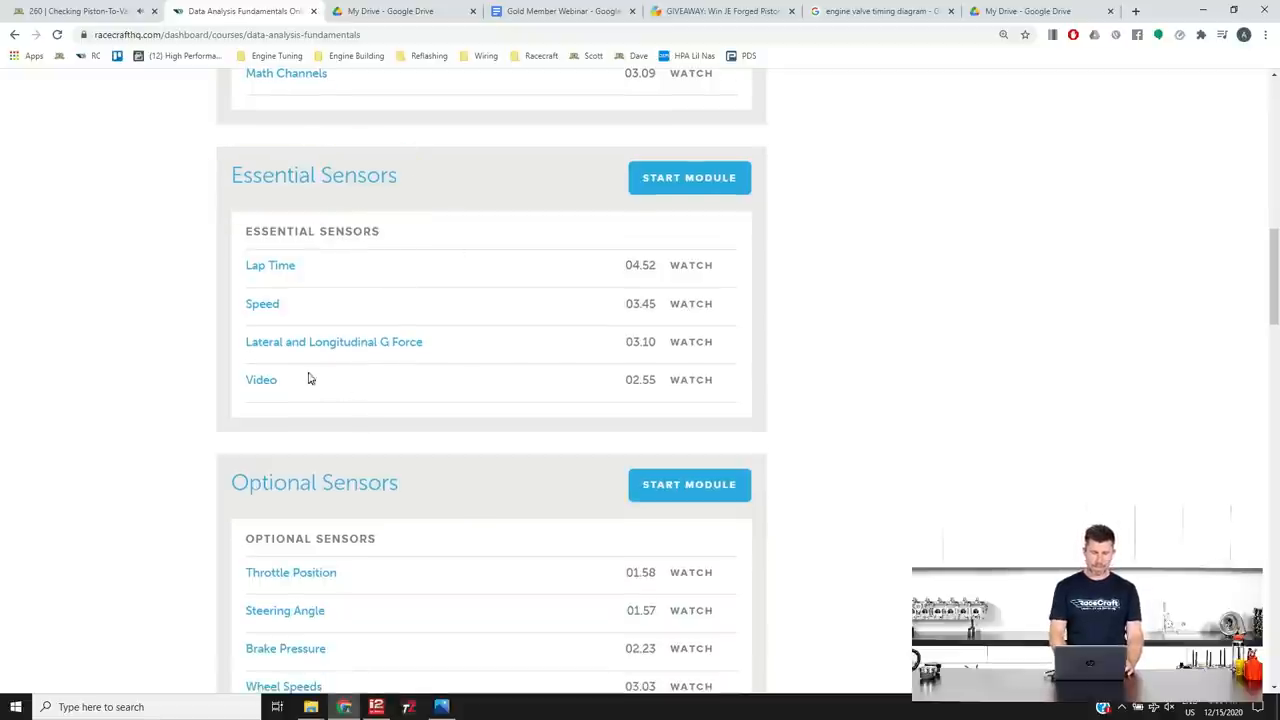
drag(307, 377, 325, 378)
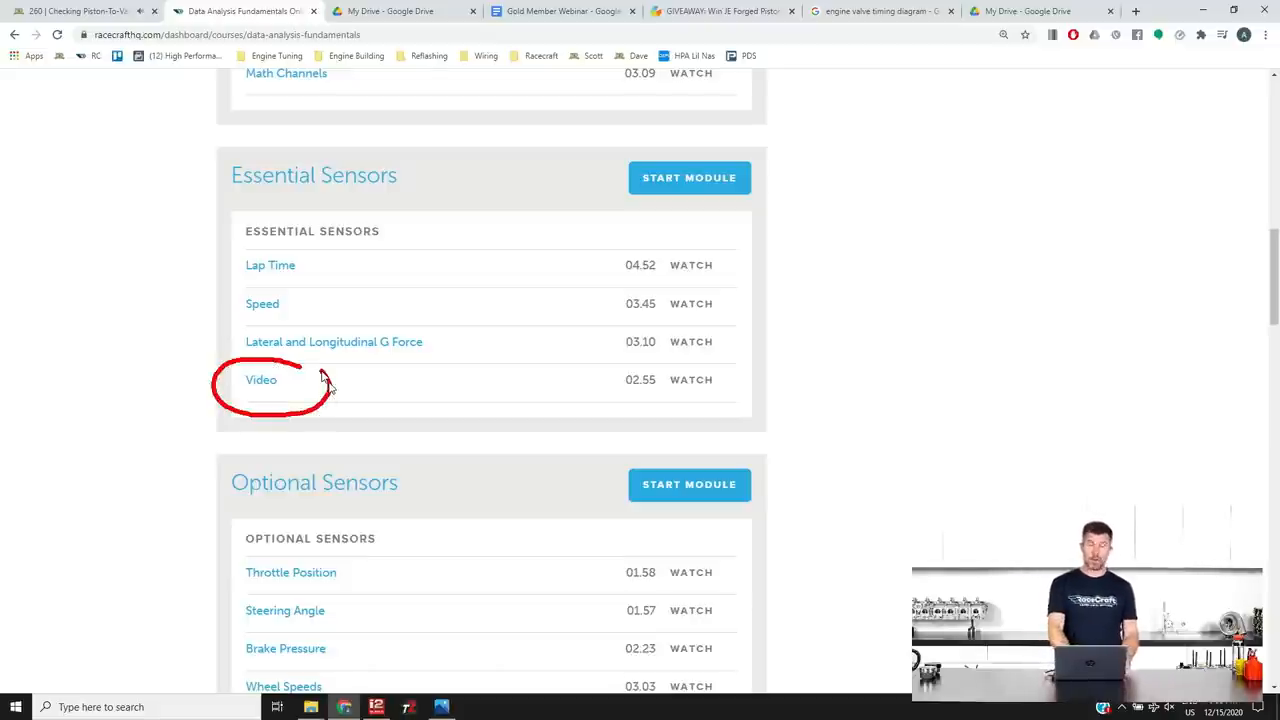
key(Escape)
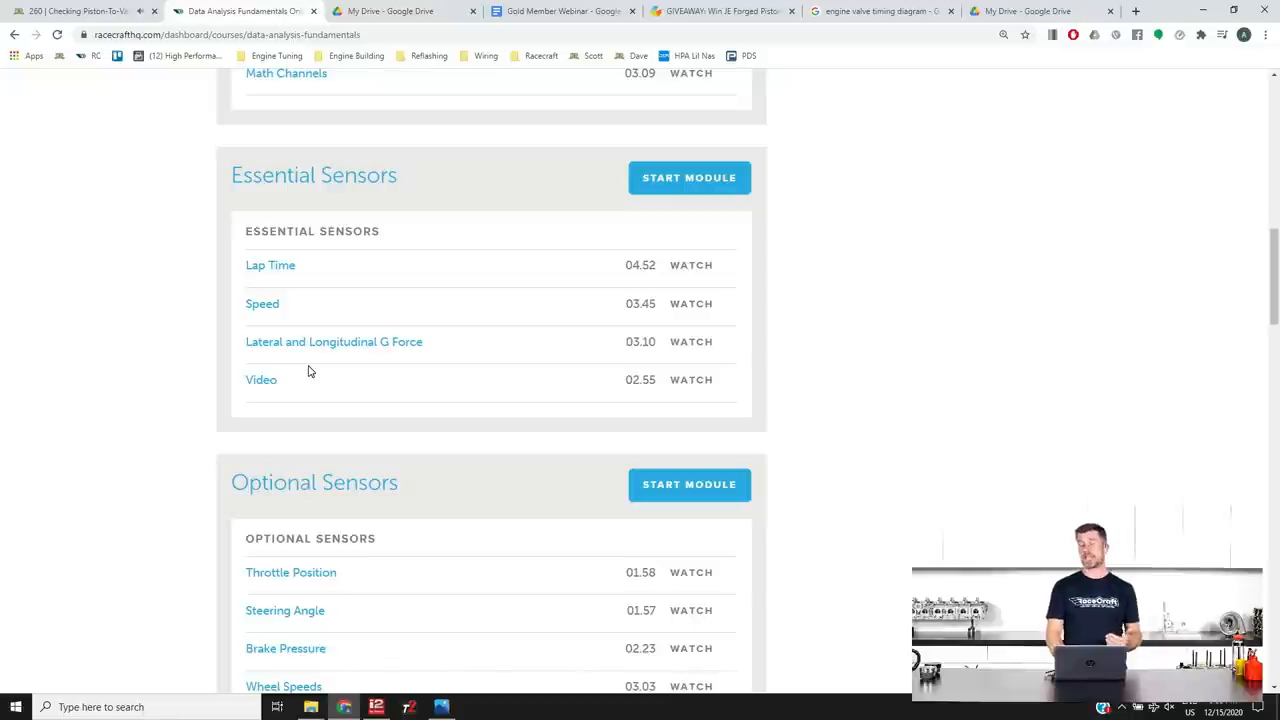
scroll(330, 450, down, 3)
scroll(334, 461, down, 2)
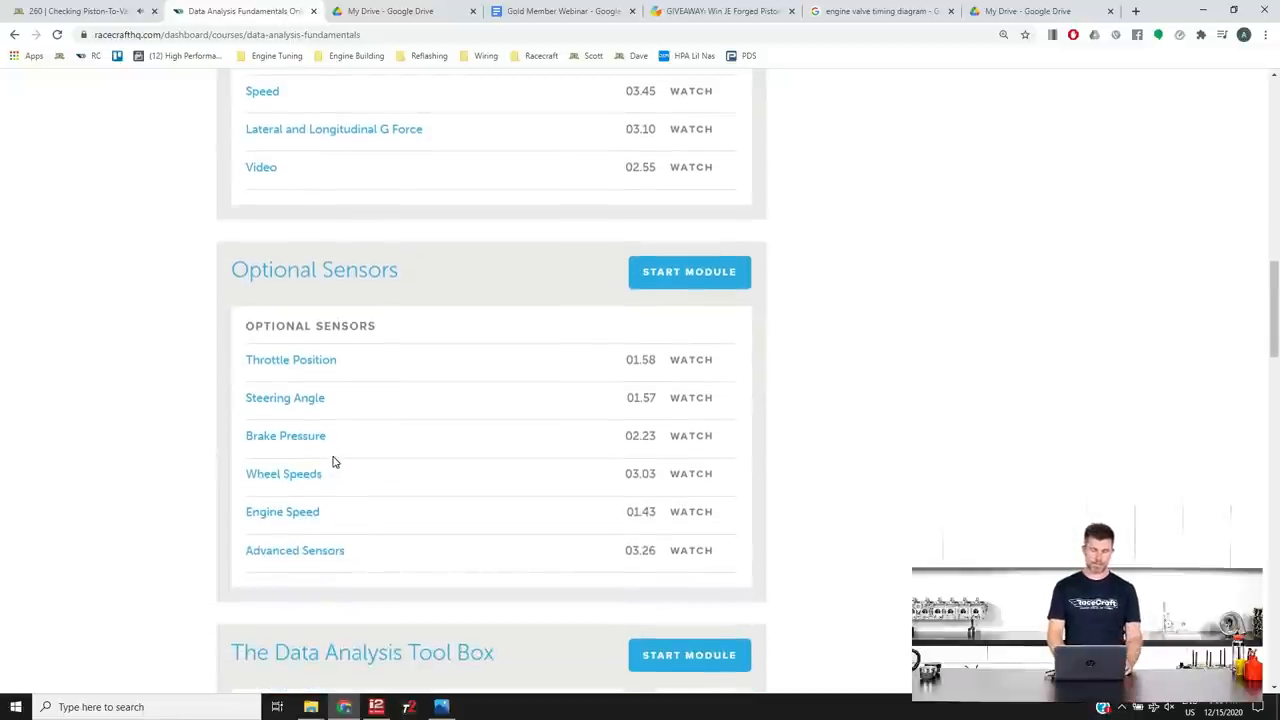
scroll(334, 461, down, 1)
mouse_move(410, 210)
mouse_down()
mouse_move(208, 228)
mouse_move(409, 200)
mouse_up()
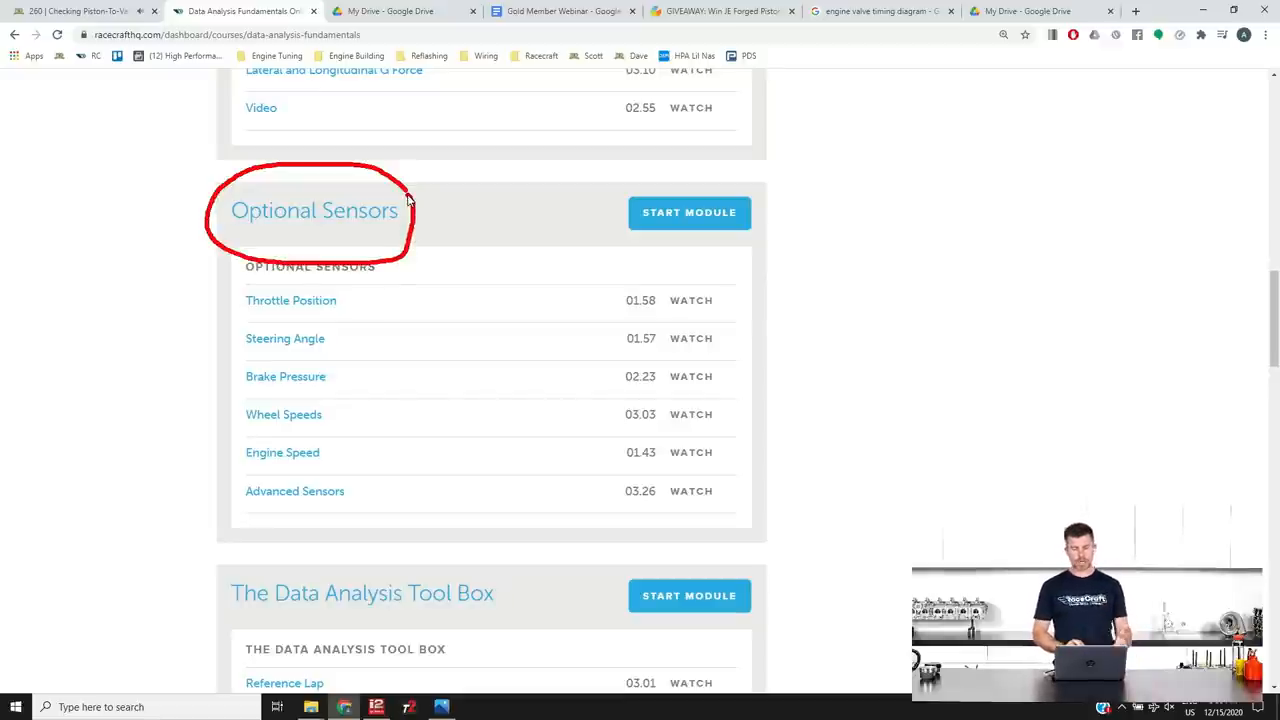
key(Escape)
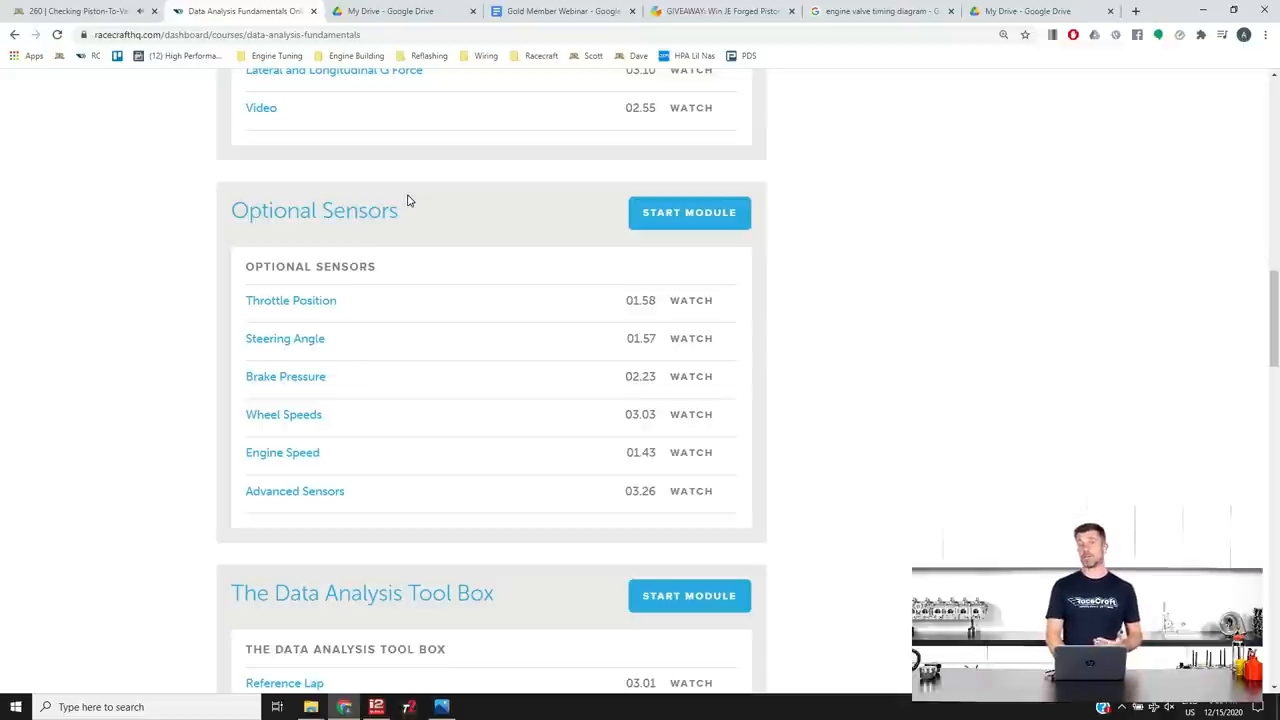
scroll(456, 342, down, 2)
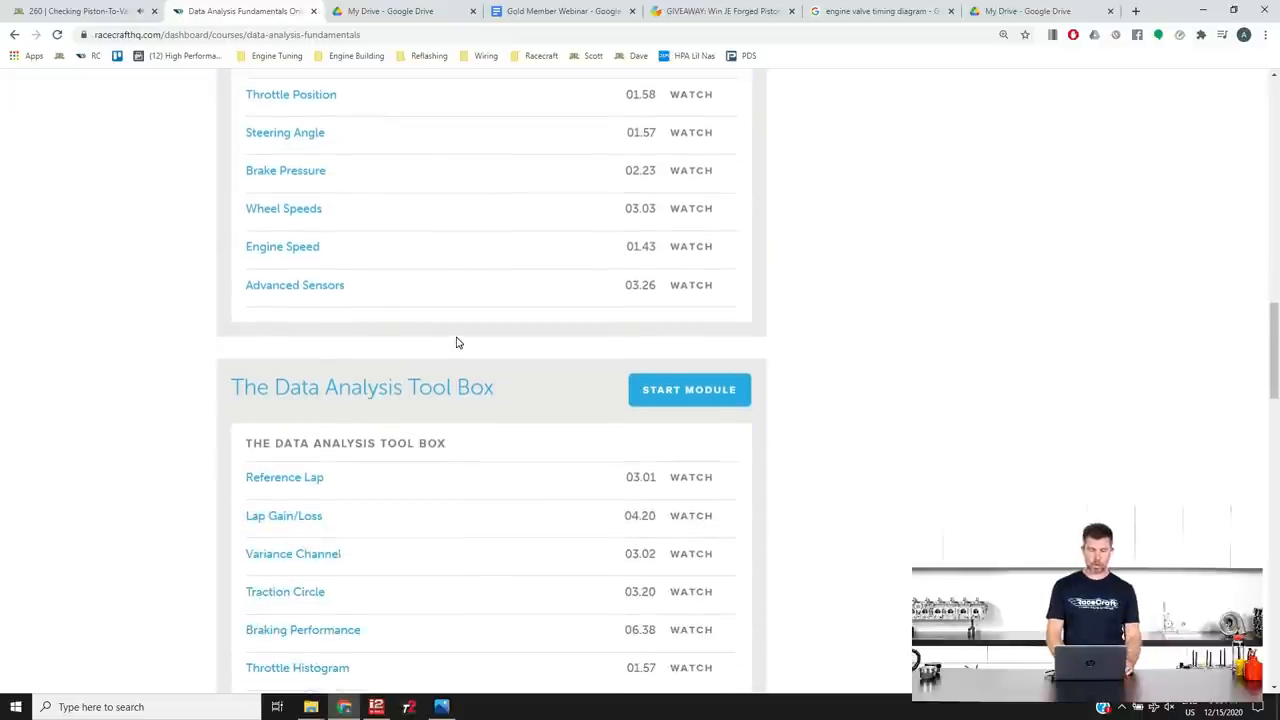
scroll(456, 342, down, 2)
scroll(456, 342, down, 1)
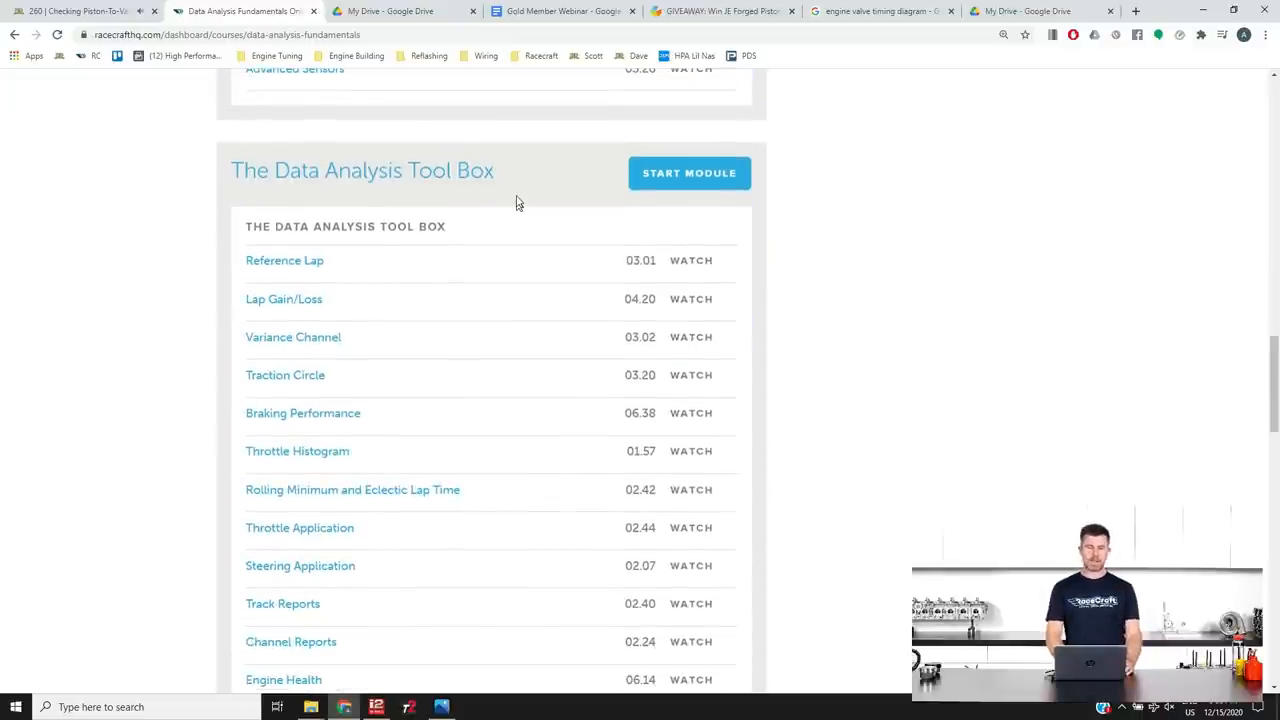
mouse_move(508, 146)
mouse_down()
mouse_move(372, 217)
mouse_move(537, 160)
mouse_up()
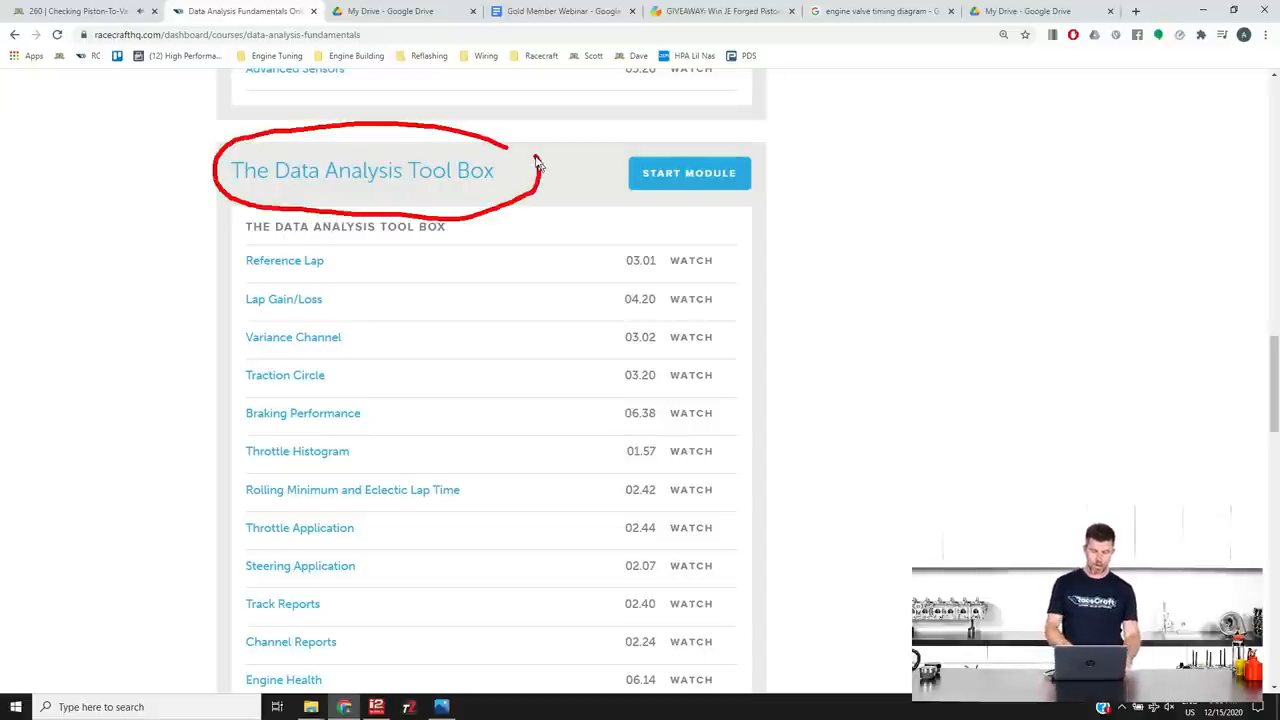
key(Escape)
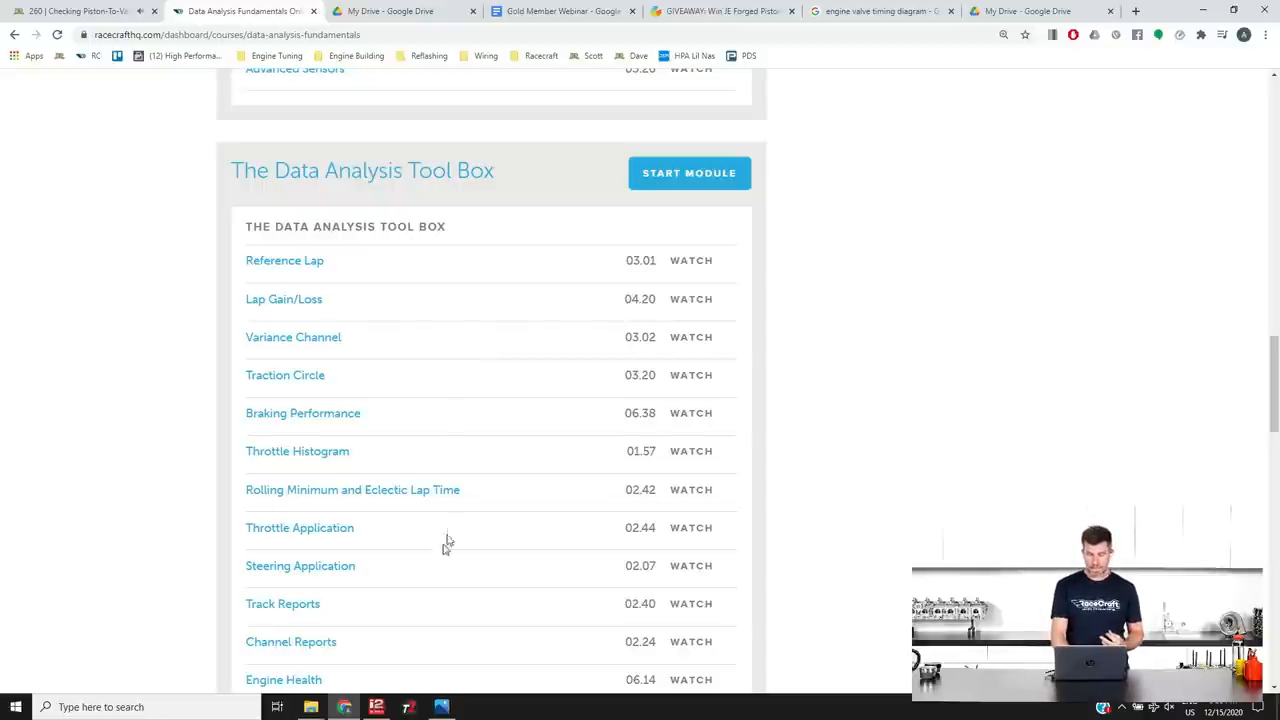
scroll(437, 558, down, 1)
scroll(437, 558, down, 1)
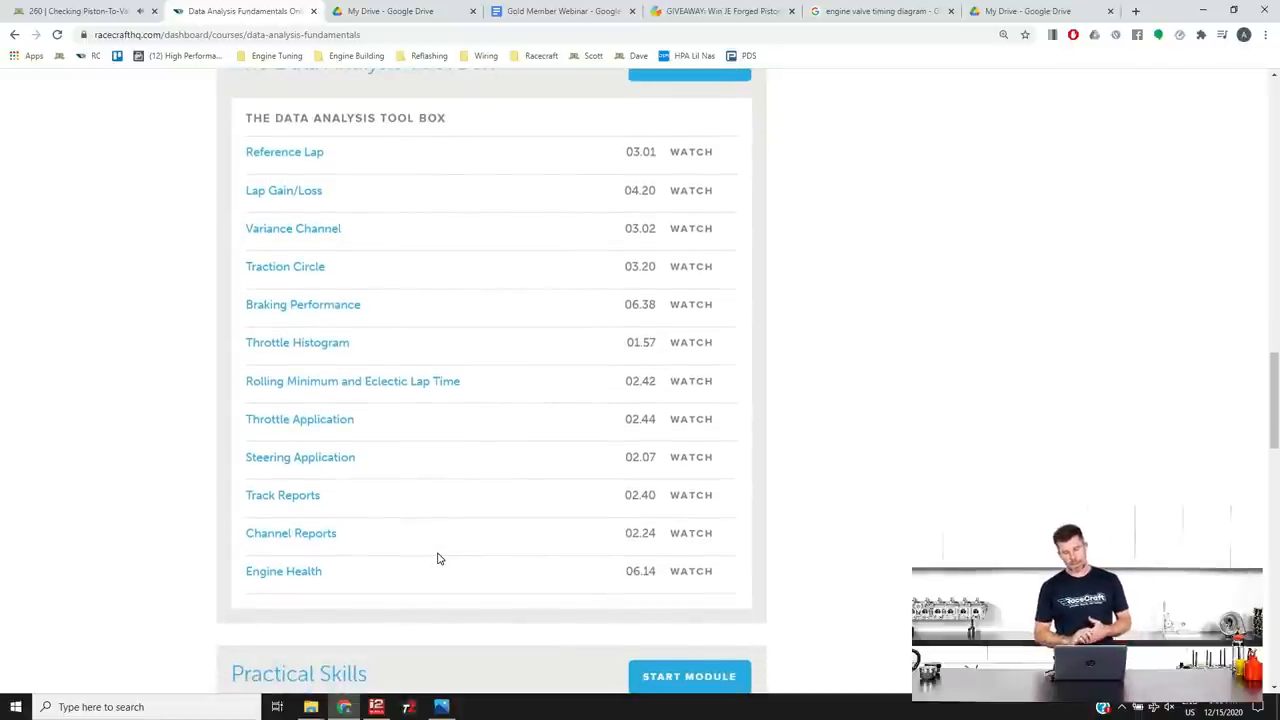
scroll(437, 558, down, 2)
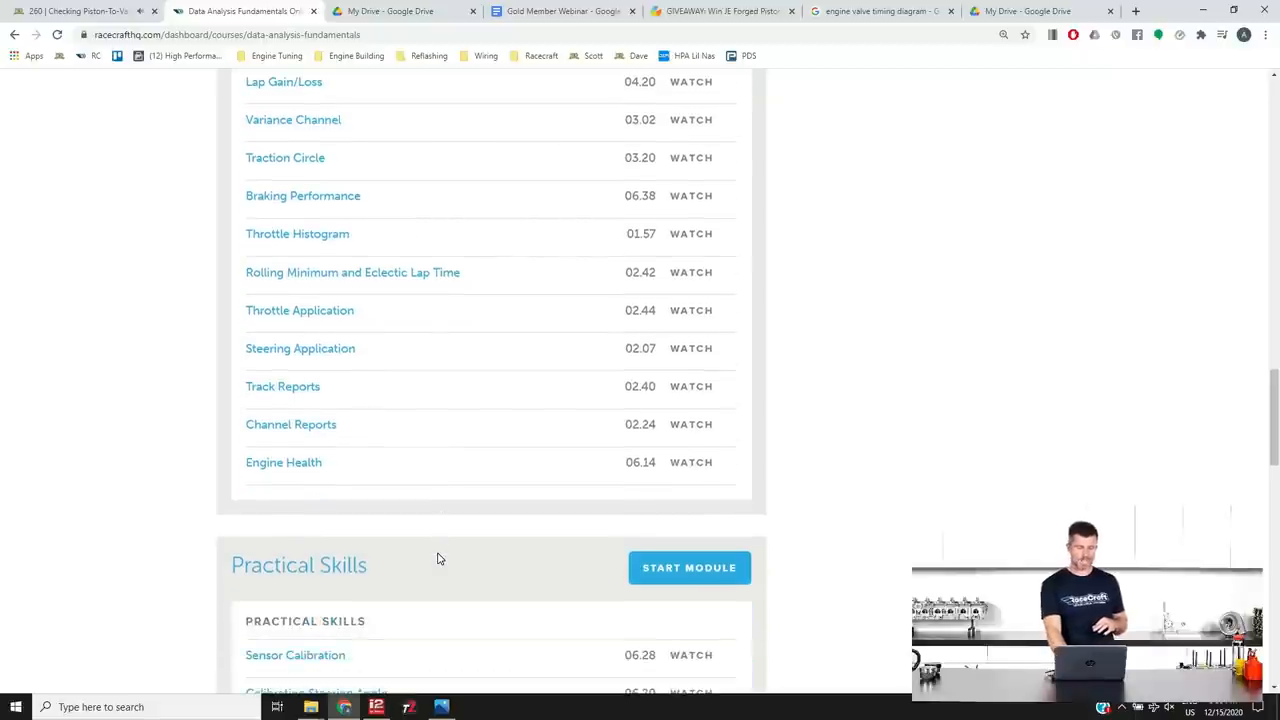
scroll(437, 558, down, 2)
scroll(437, 558, down, 2)
scroll(437, 558, down, 2)
scroll(437, 558, down, 1)
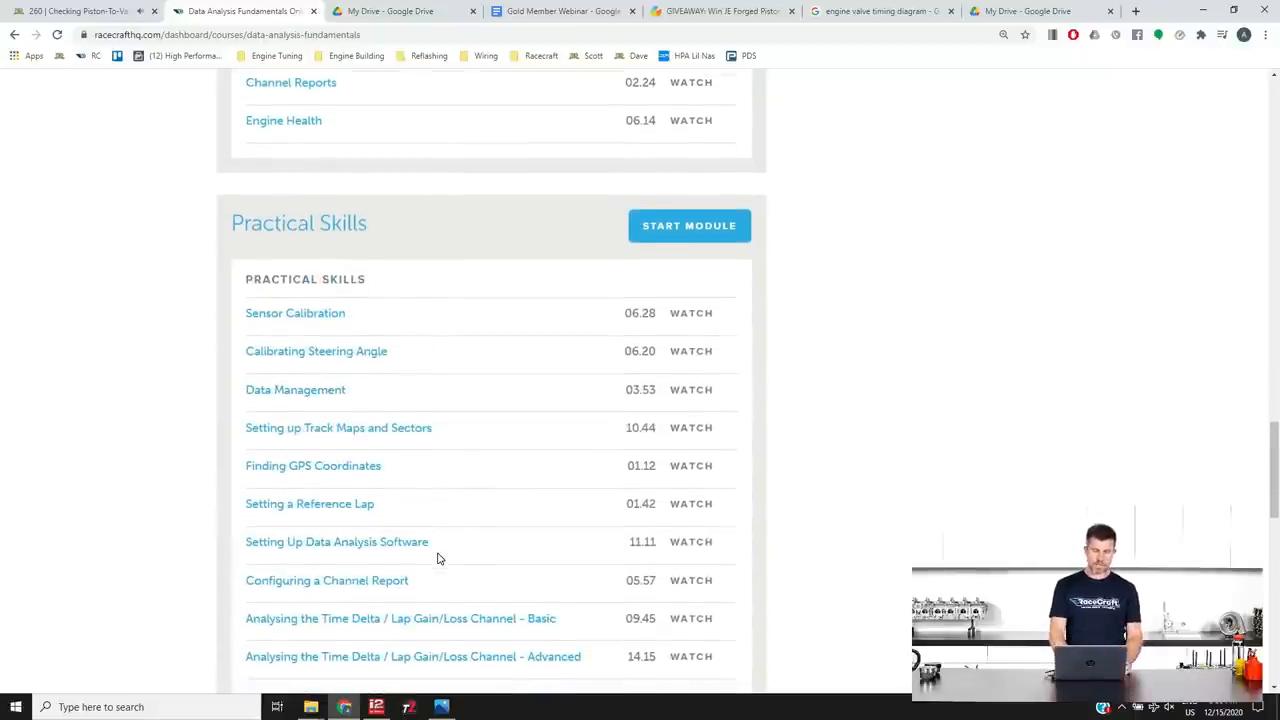
scroll(437, 558, down, 1)
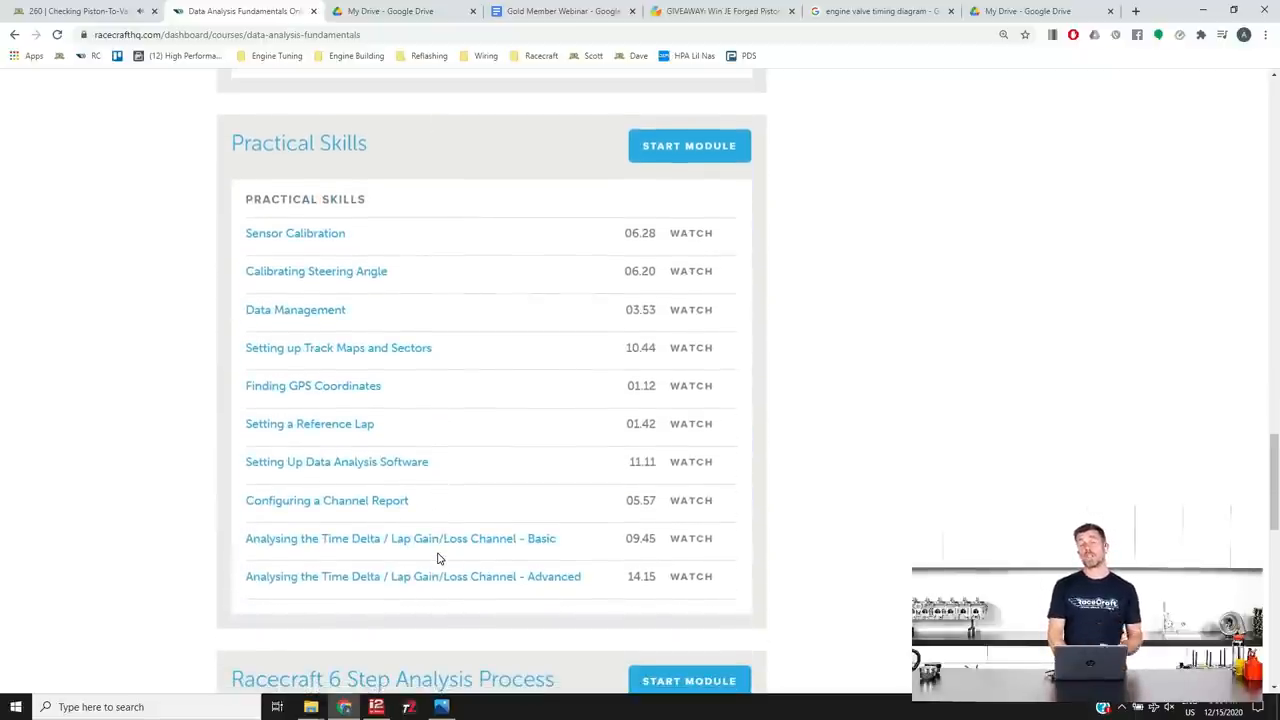
scroll(437, 558, down, 1)
scroll(437, 558, down, 1)
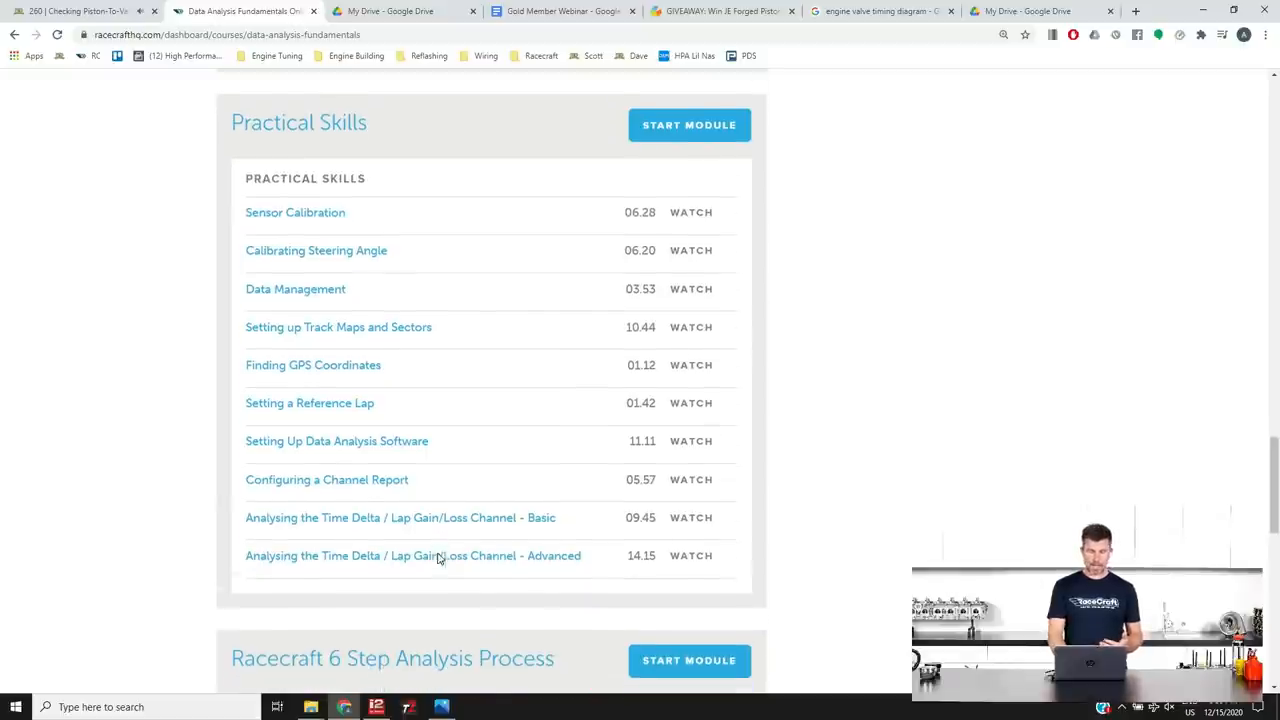
scroll(437, 558, down, 2)
scroll(437, 558, down, 1)
scroll(437, 558, down, 1)
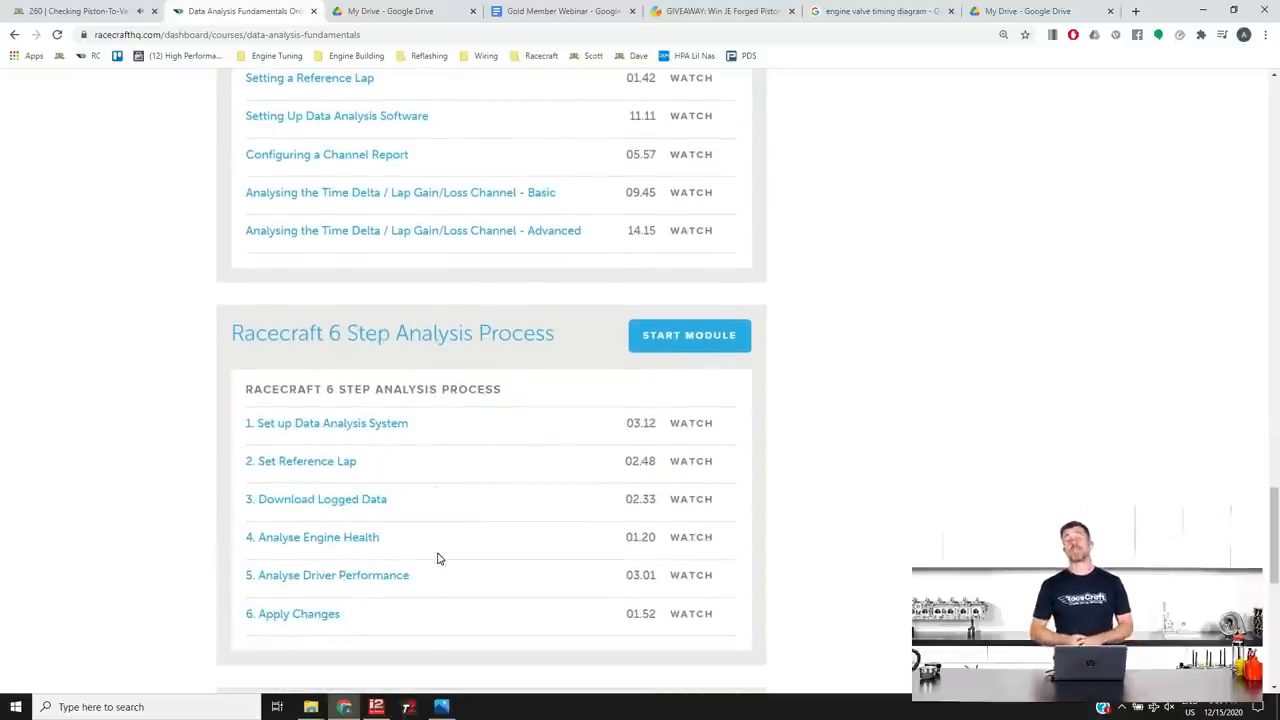